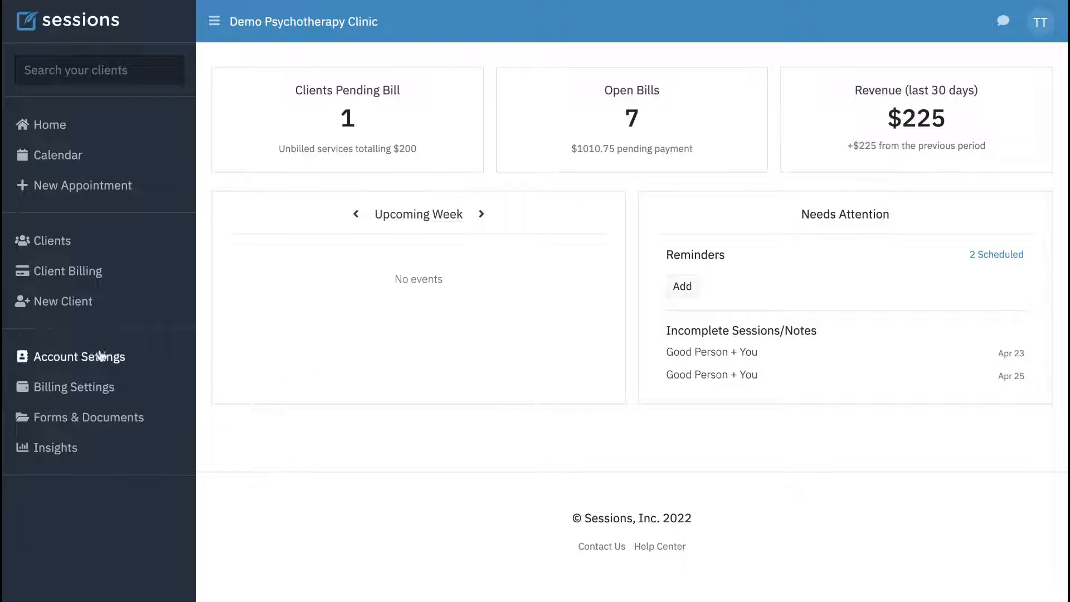
# Open the Bill Settings for editing in the clinic's billing settings
pyautogui.click(72, 393)
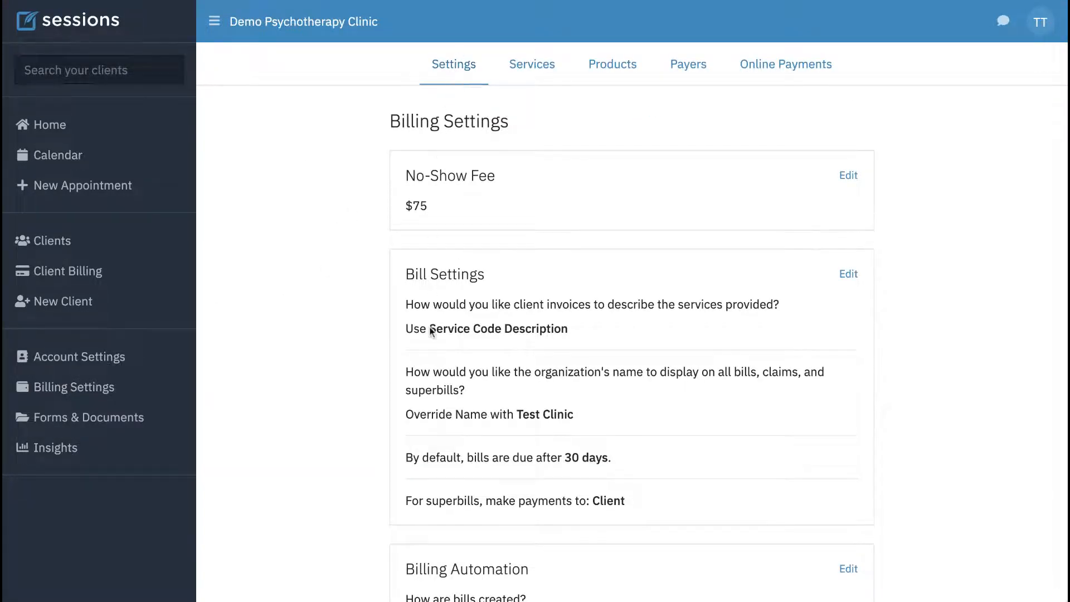
pyautogui.scroll(-3, 430, 331)
pyautogui.scroll(-1, 430, 332)
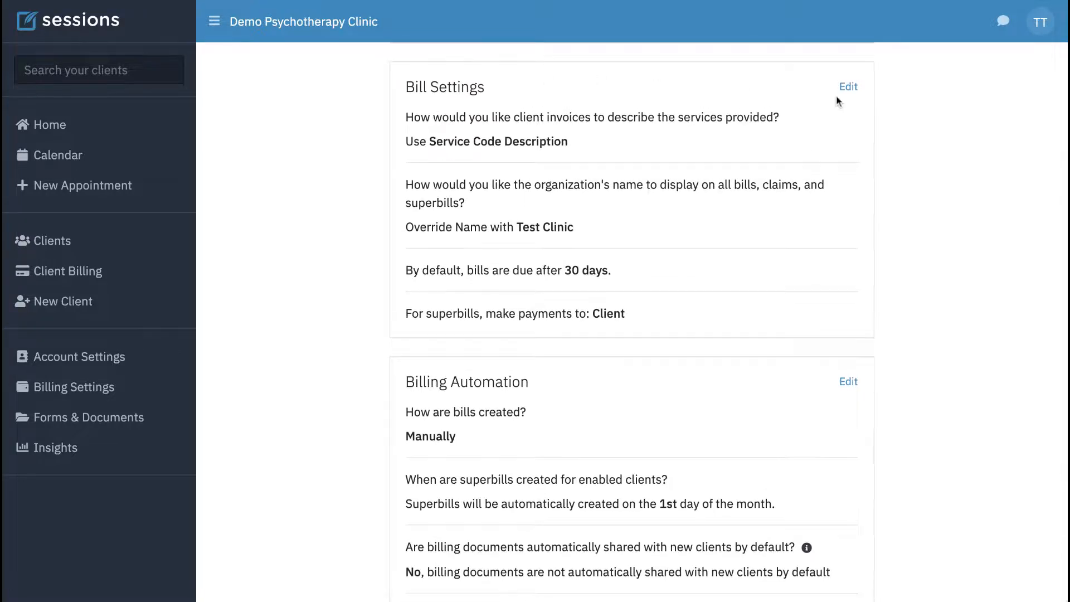
pyautogui.click(848, 87)
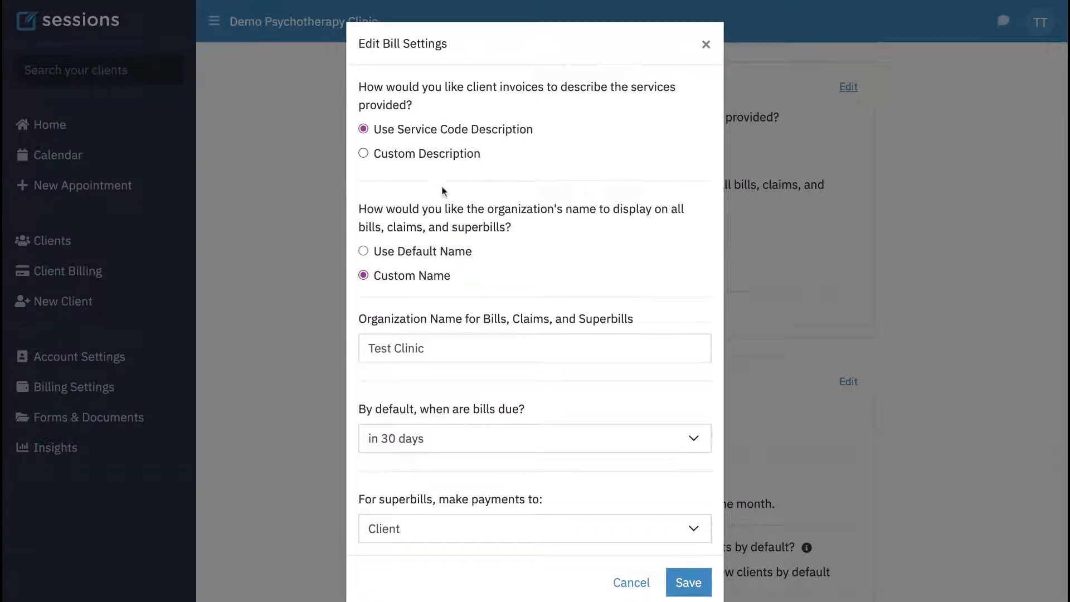
pyautogui.scroll(-1, 461, 202)
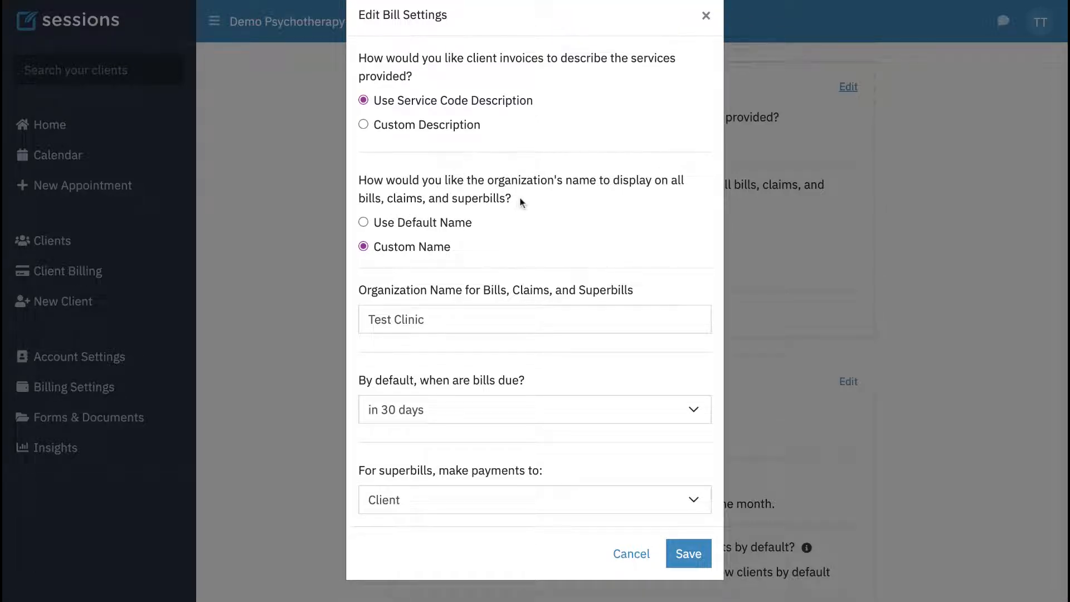
pyautogui.click(365, 223)
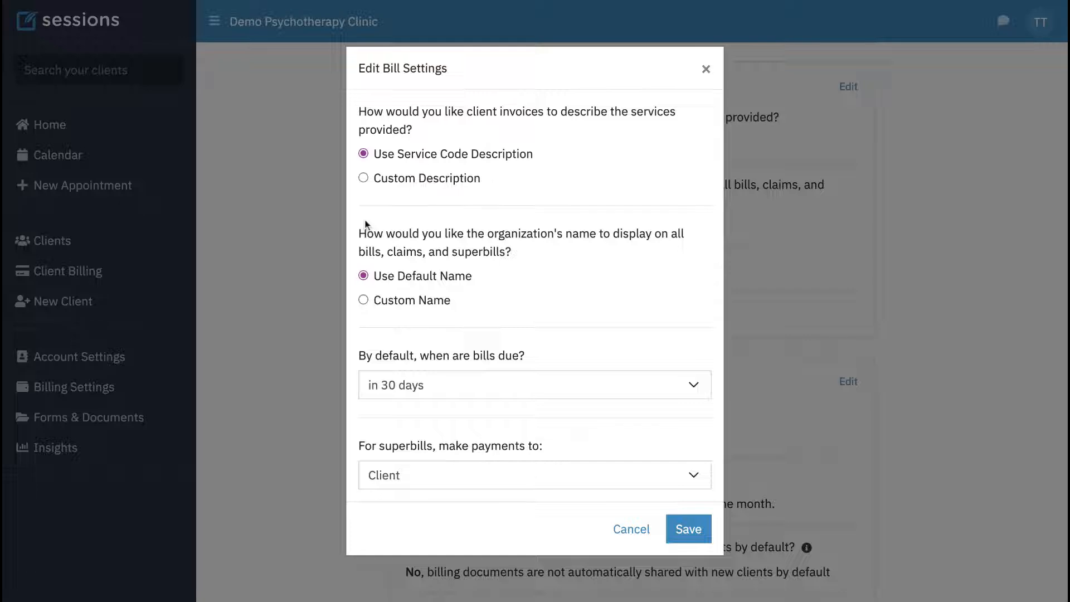
pyautogui.click(363, 301)
pyautogui.click(441, 344)
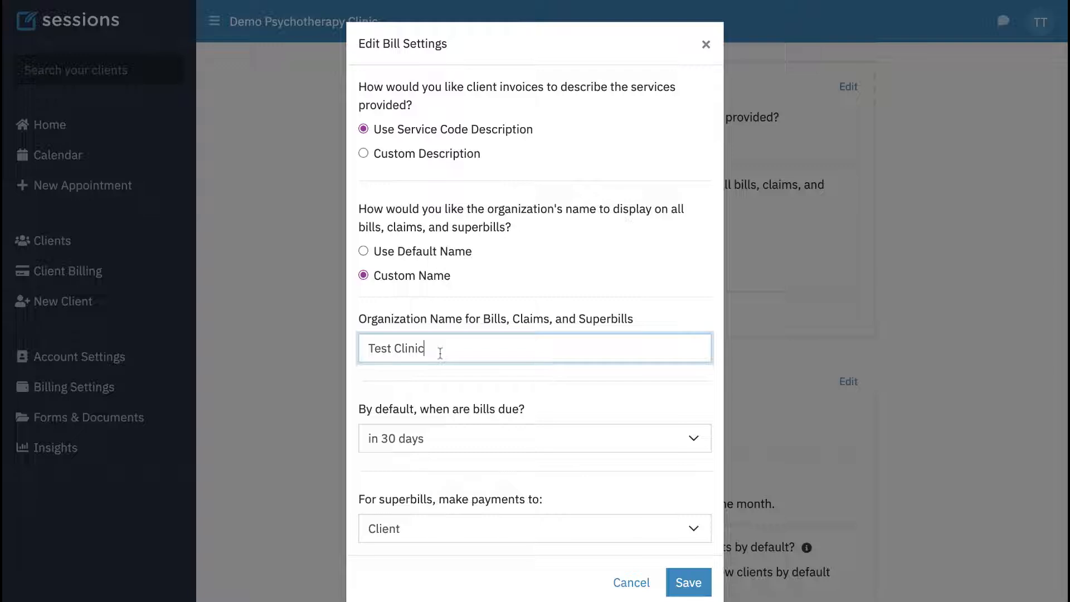
pyautogui.scroll(-1, 492, 338)
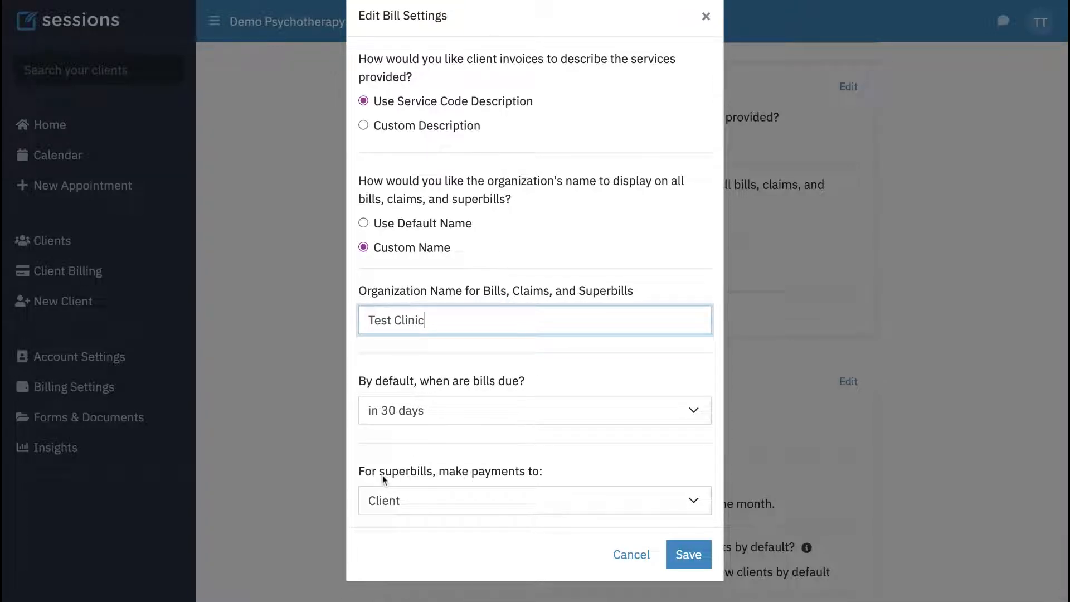
# Set superbill payments to go to the Provider and save the bill settings
pyautogui.click(497, 506)
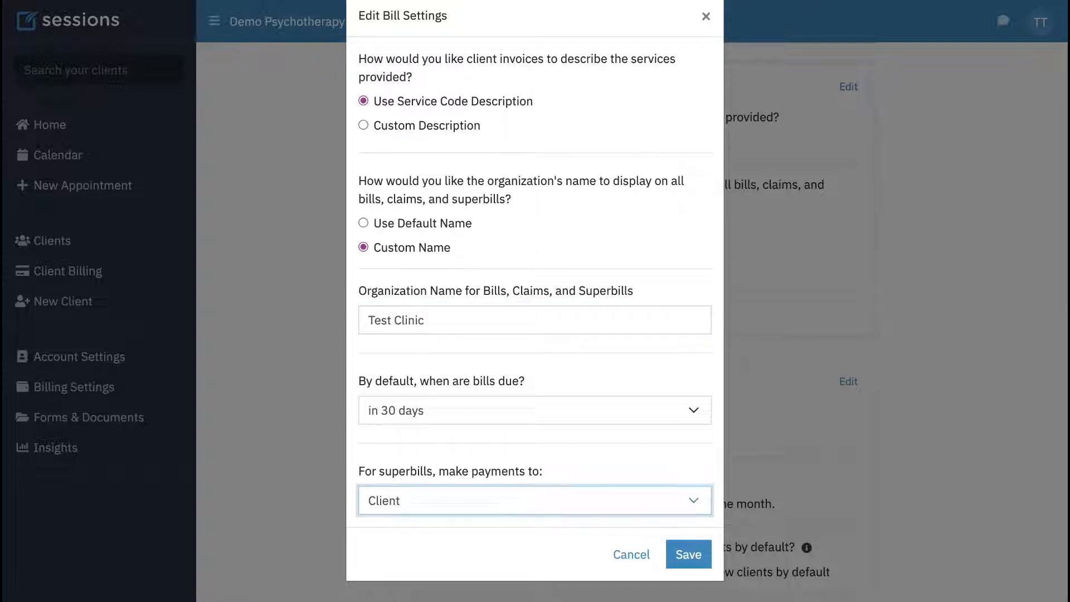
pyautogui.click(410, 523)
pyautogui.click(692, 559)
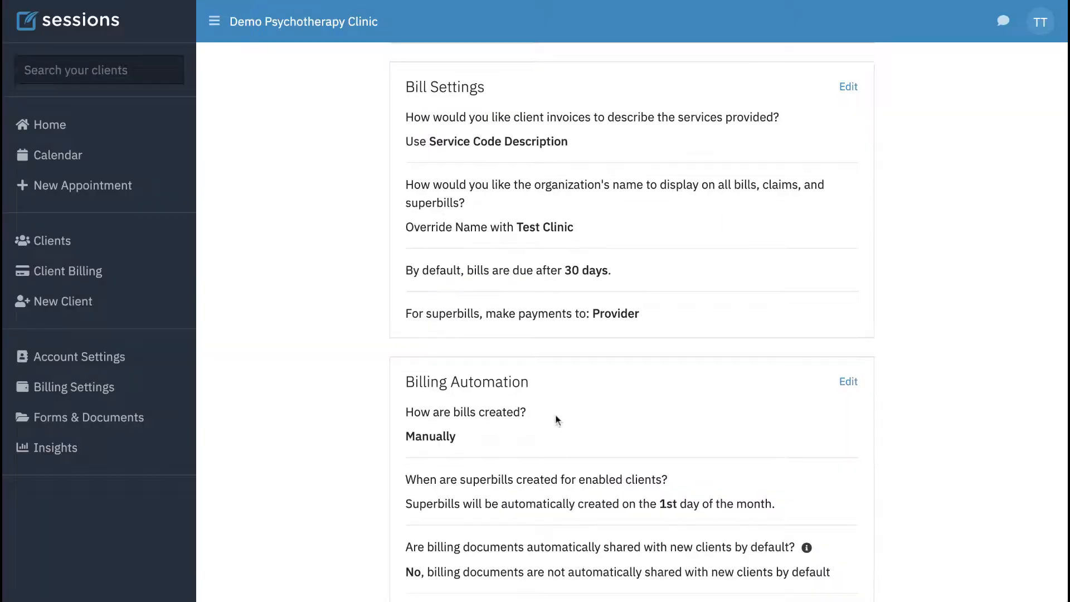
# Enable automatic sharing of billing documents with new clients by default in the Billing Automation settings, and save
pyautogui.scroll(-1, 556, 420)
pyautogui.scroll(-4, 555, 420)
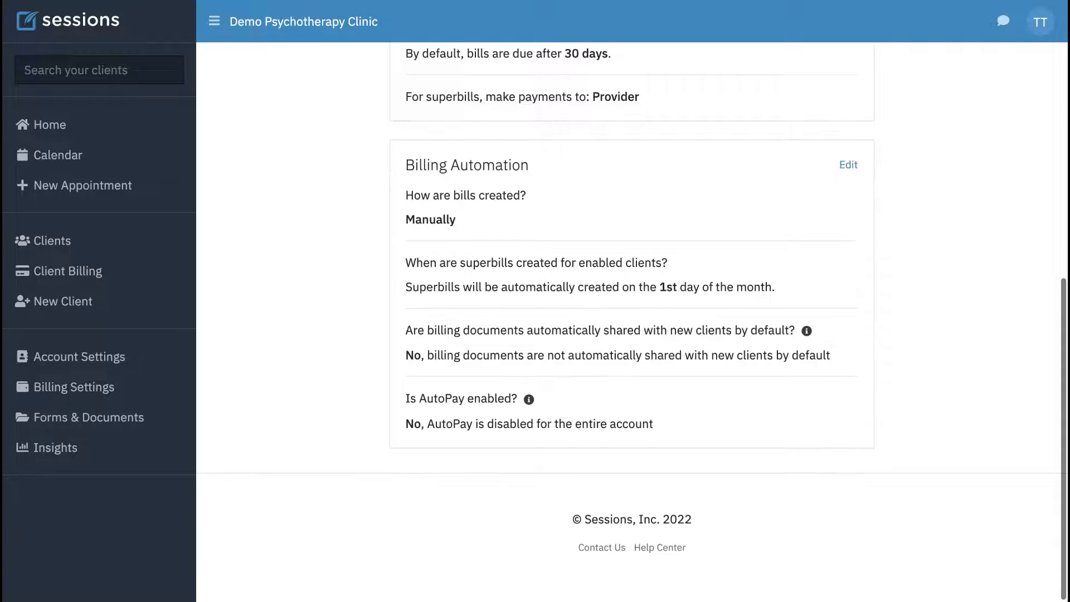
pyautogui.click(849, 166)
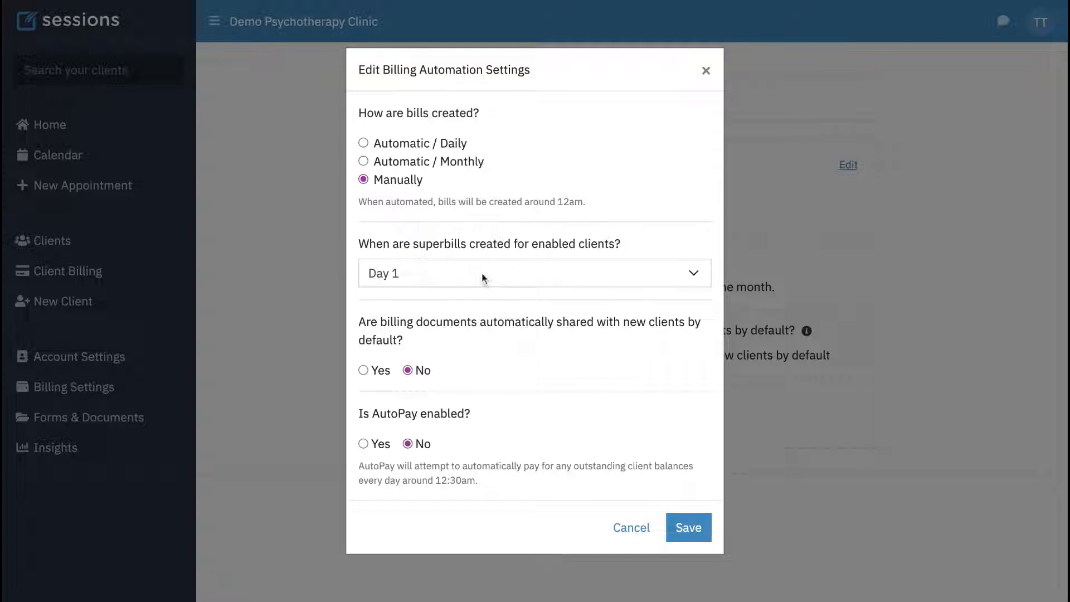
pyautogui.click(447, 271)
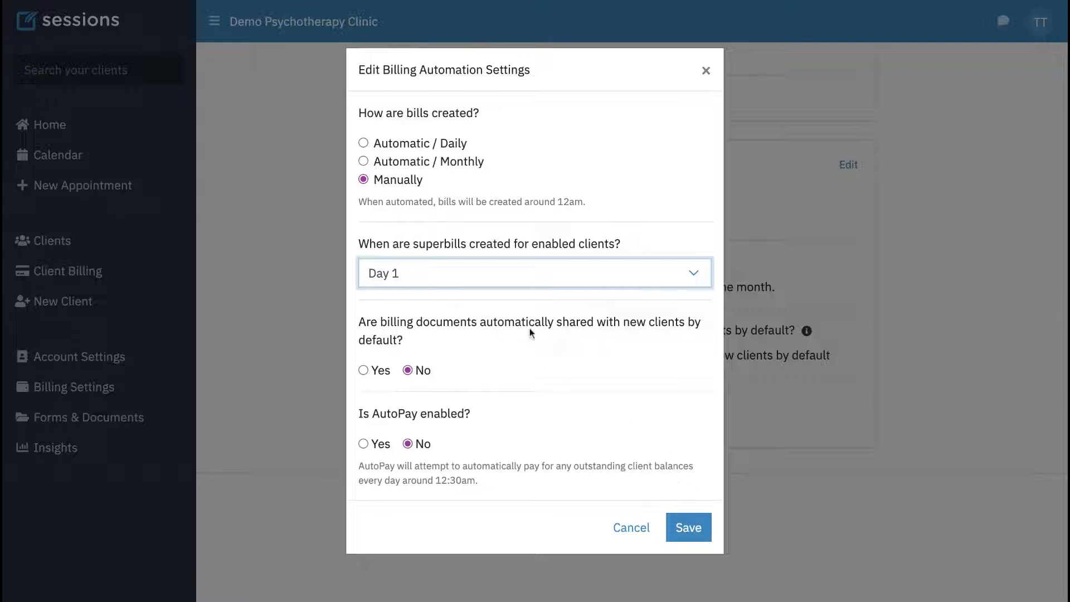
pyautogui.click(363, 370)
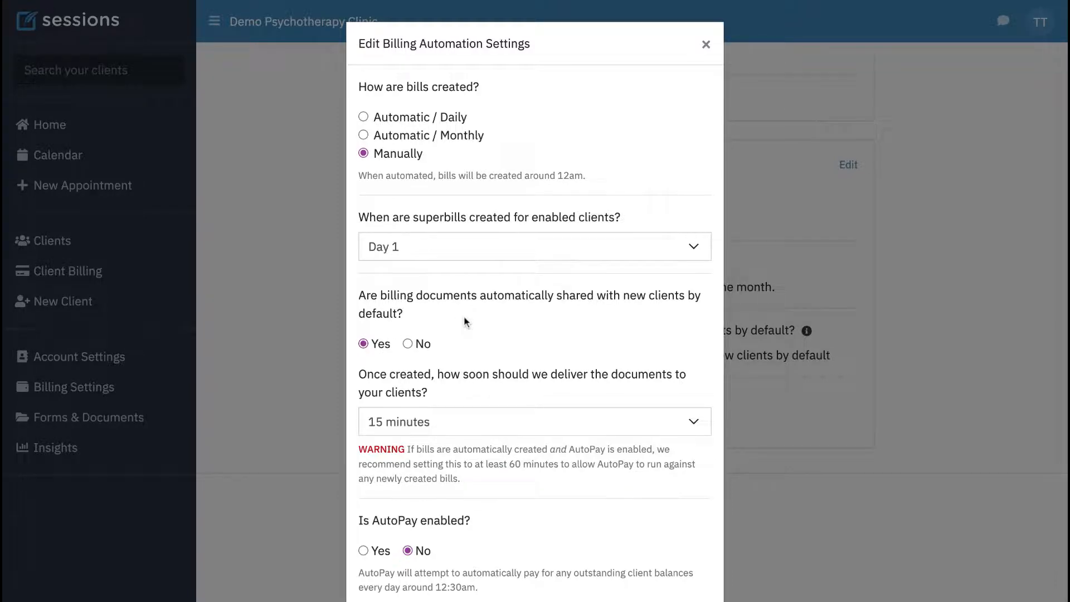
pyautogui.scroll(-1, 466, 322)
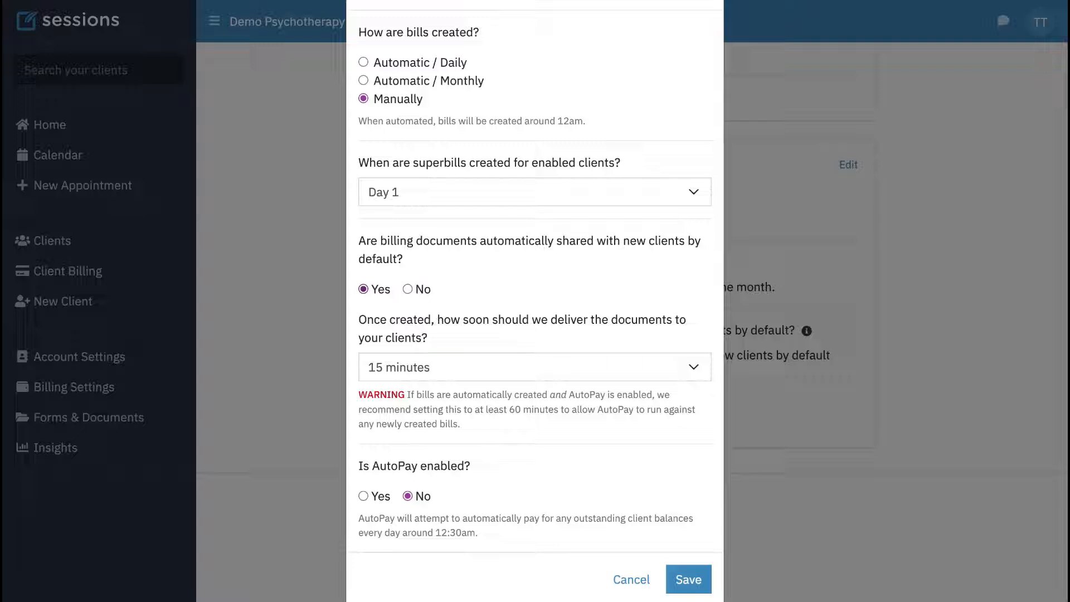
pyautogui.click(689, 581)
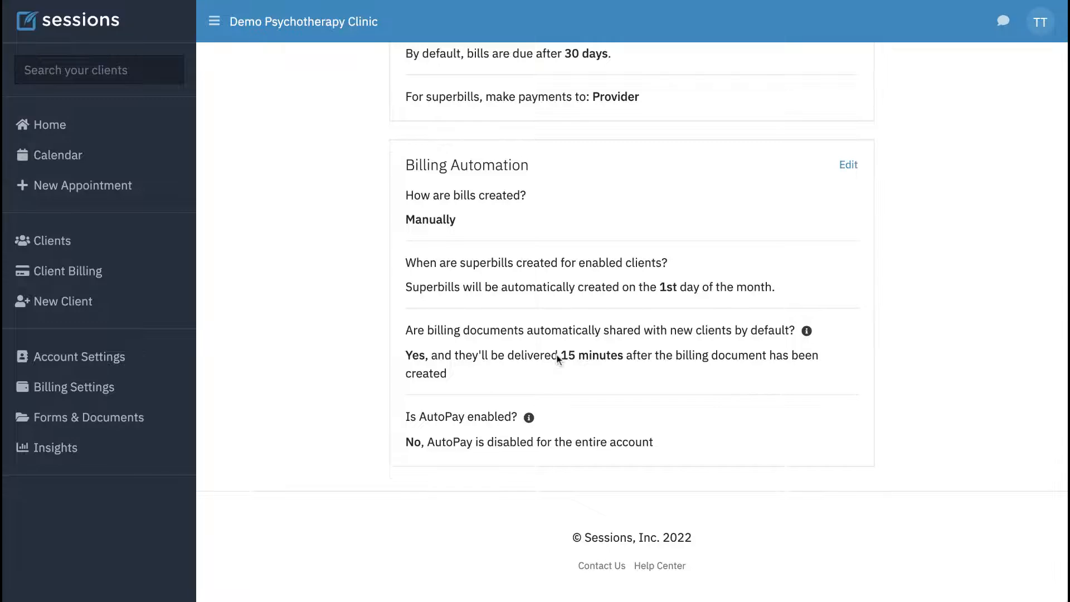
# Open the client's billing page by way of the pending bill for the April sessions in the home overview
pyautogui.scroll(8, 557, 359)
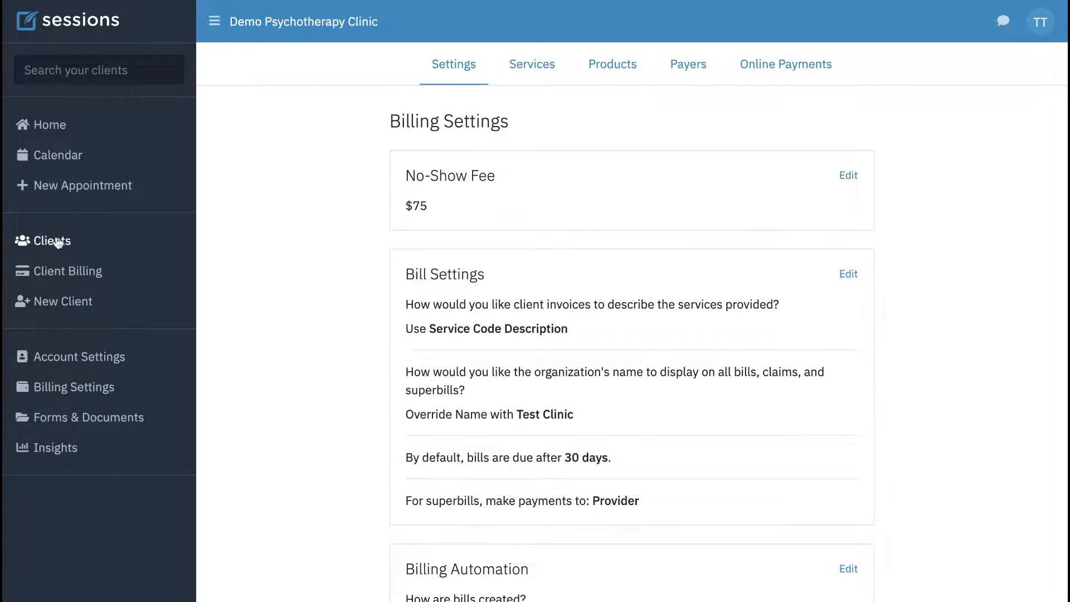
pyautogui.click(60, 125)
pyautogui.click(348, 93)
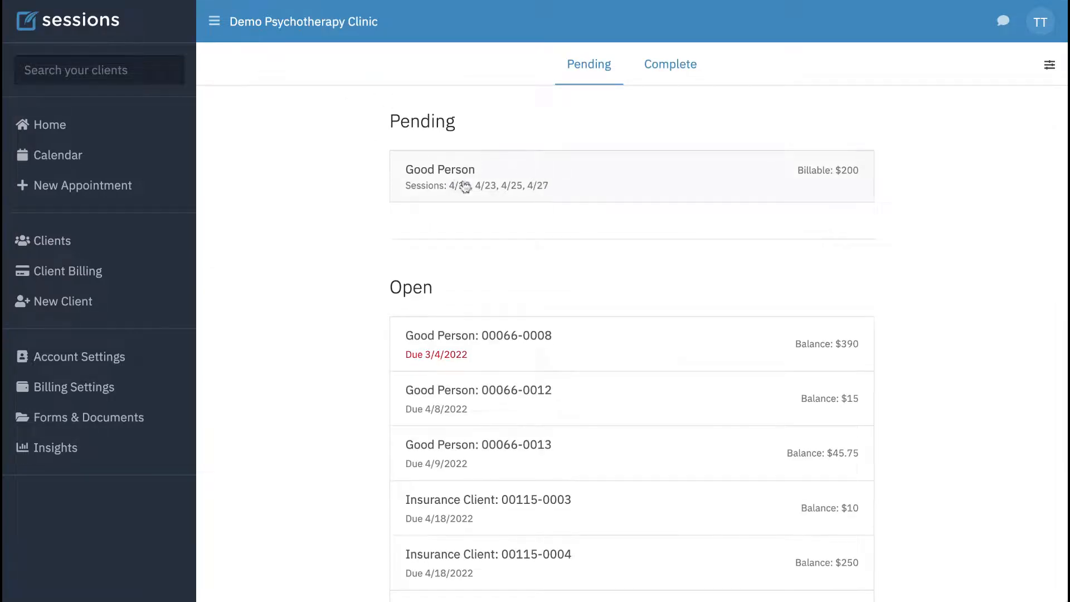
pyautogui.click(460, 186)
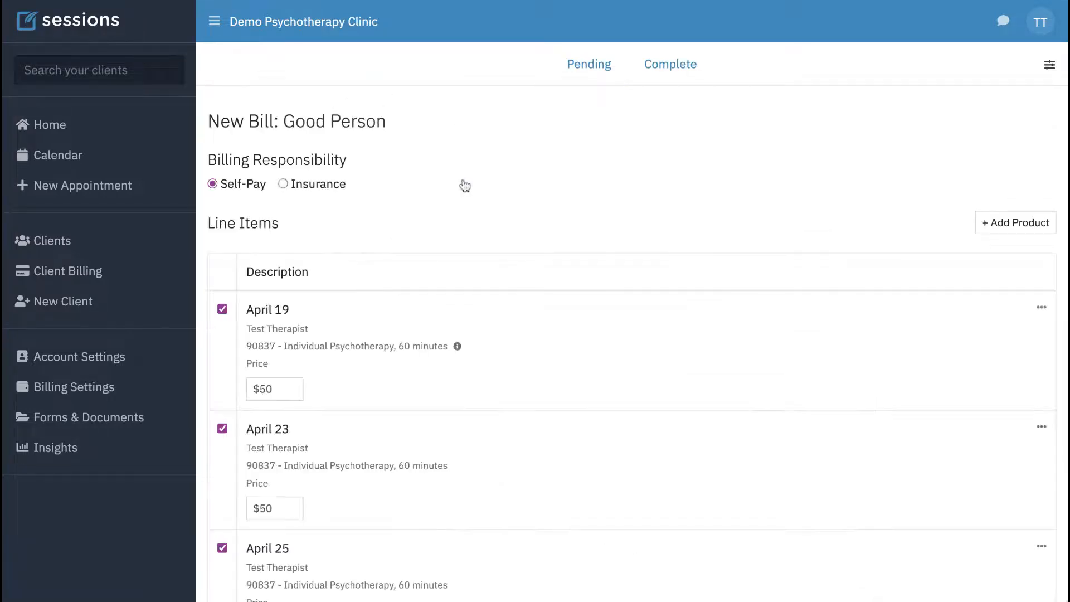
pyautogui.scroll(-1, 393, 186)
pyautogui.click(339, 124)
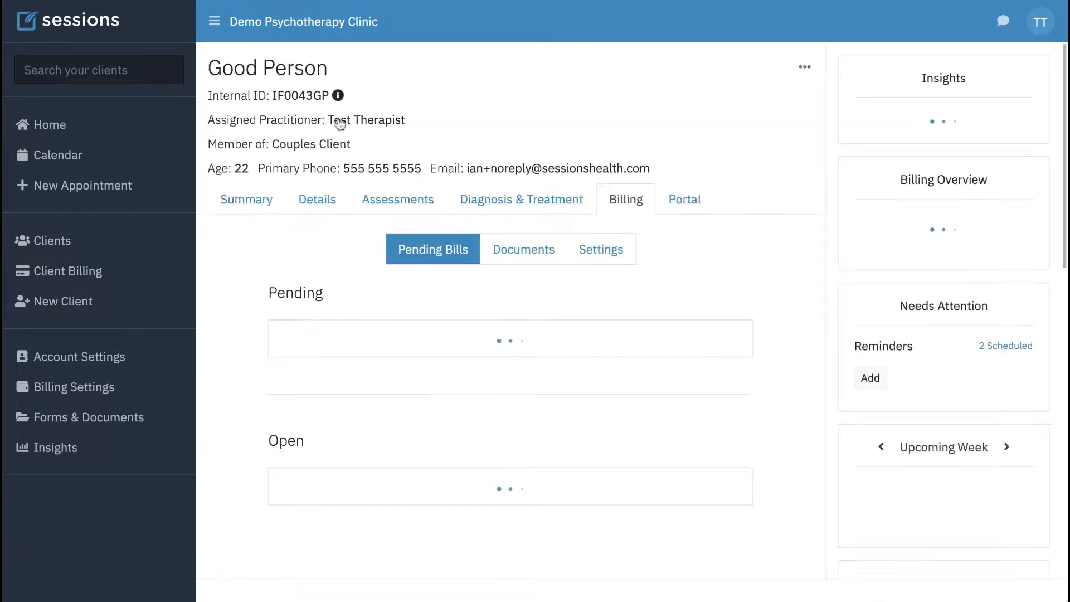
# Open the client's billing documents and look over the existing bills and superbills
pyautogui.scroll(-1, 521, 282)
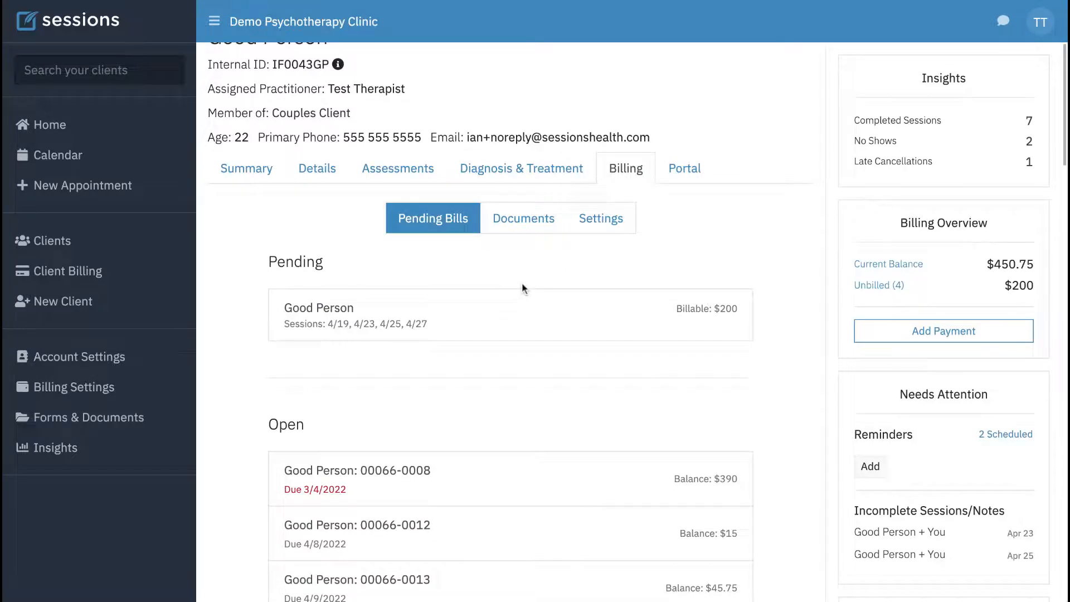
pyautogui.scroll(1, 627, 178)
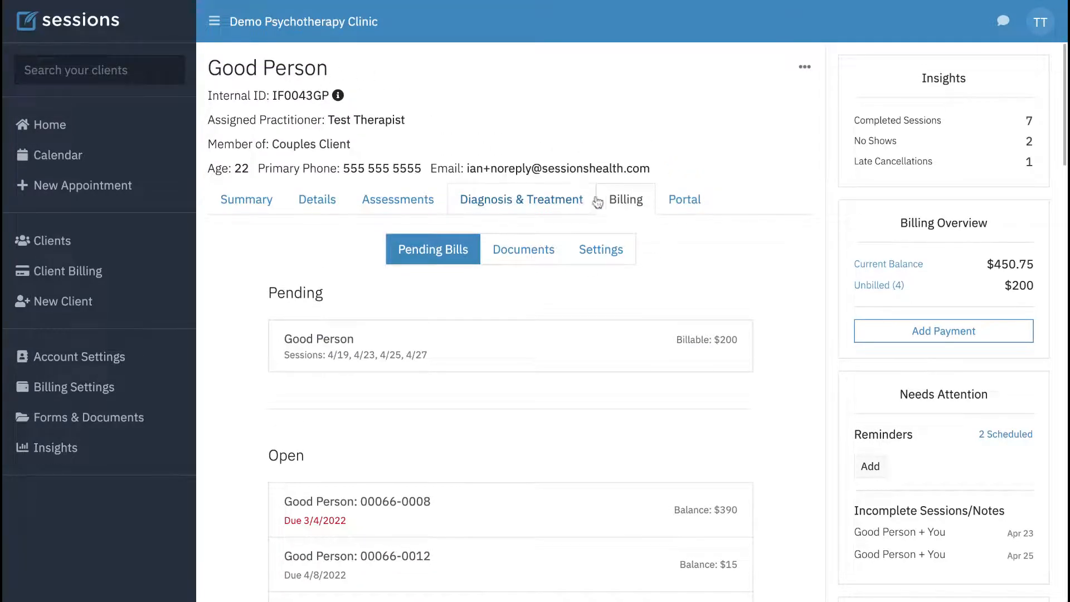
pyautogui.scroll(-3, 490, 310)
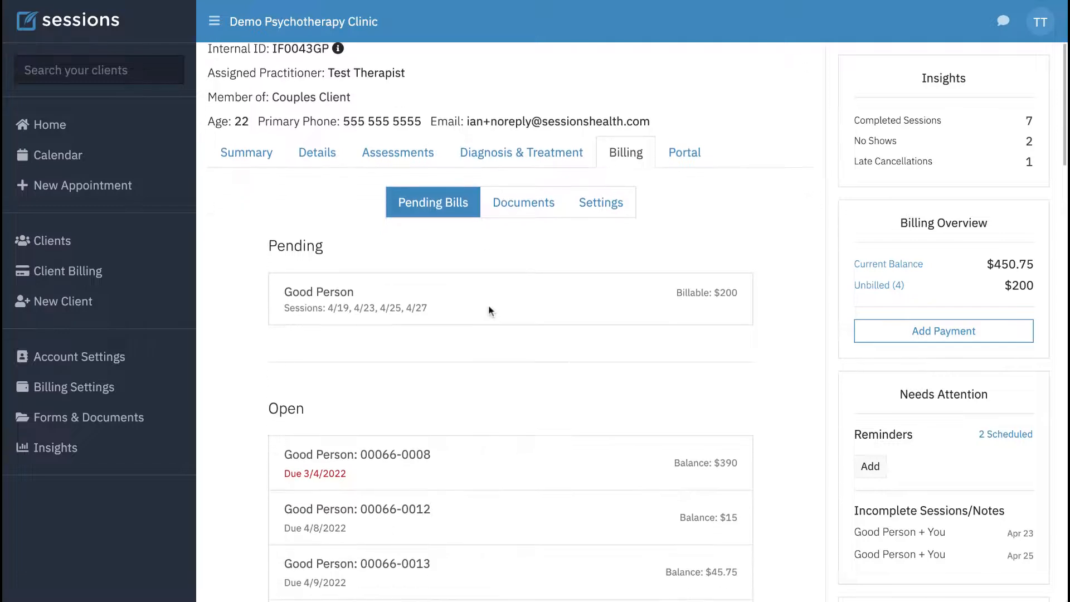
pyautogui.click(523, 163)
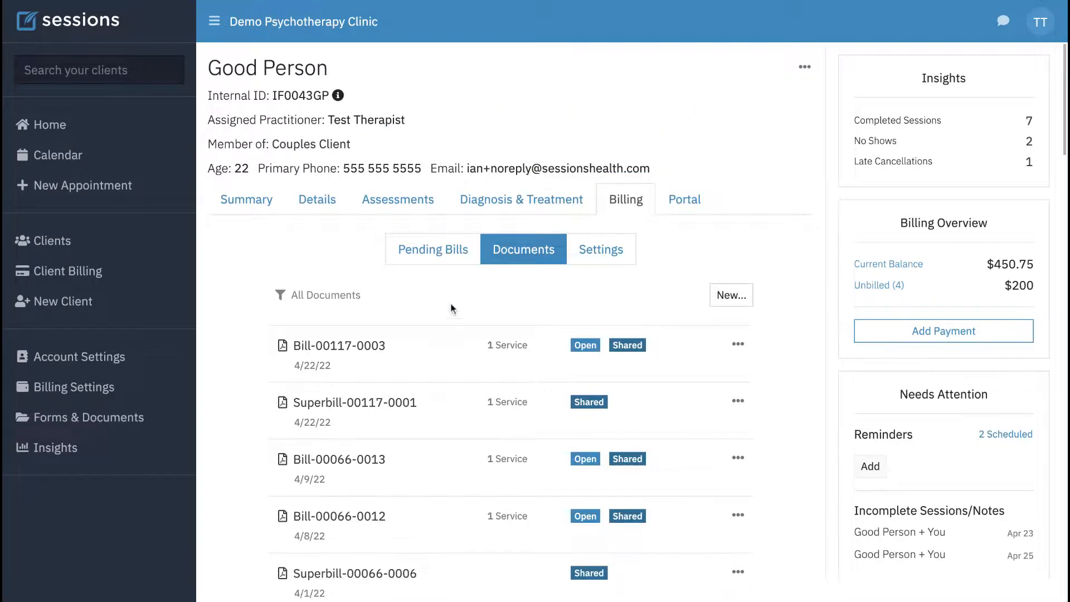
pyautogui.scroll(-2, 452, 301)
pyautogui.scroll(-3, 445, 315)
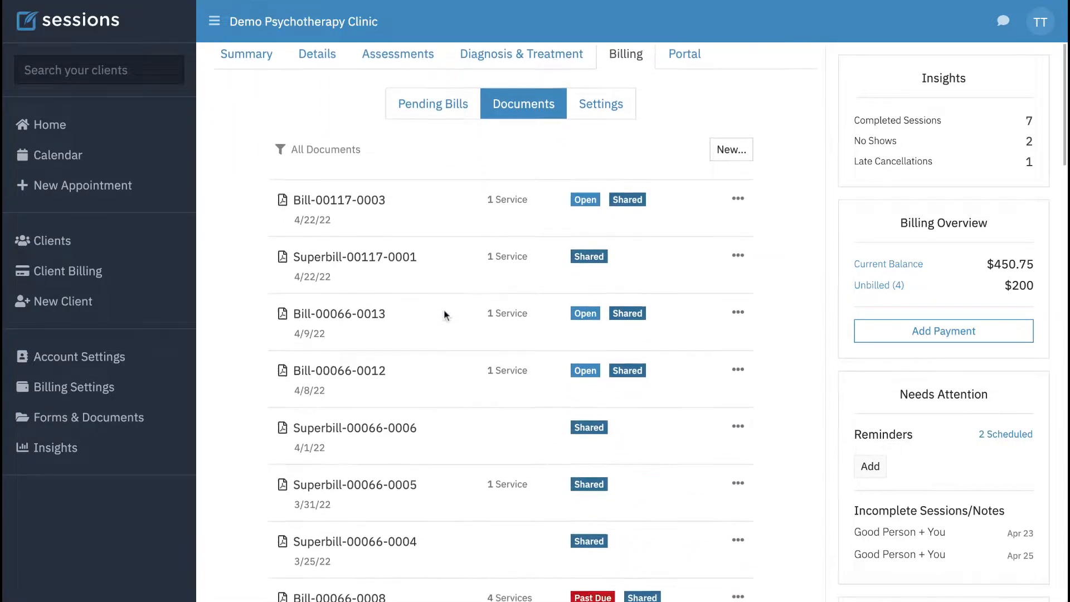
pyautogui.scroll(1, 511, 322)
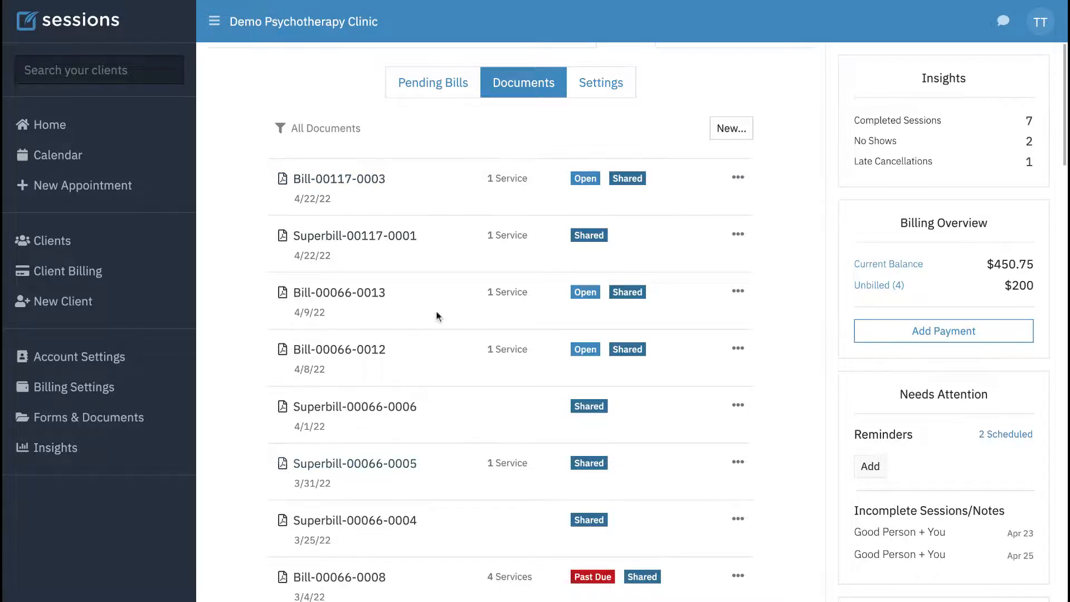
pyautogui.scroll(1, 590, 162)
# Start a new superbill for the client and exclude the April 19, 2022 service
pyautogui.click(737, 190)
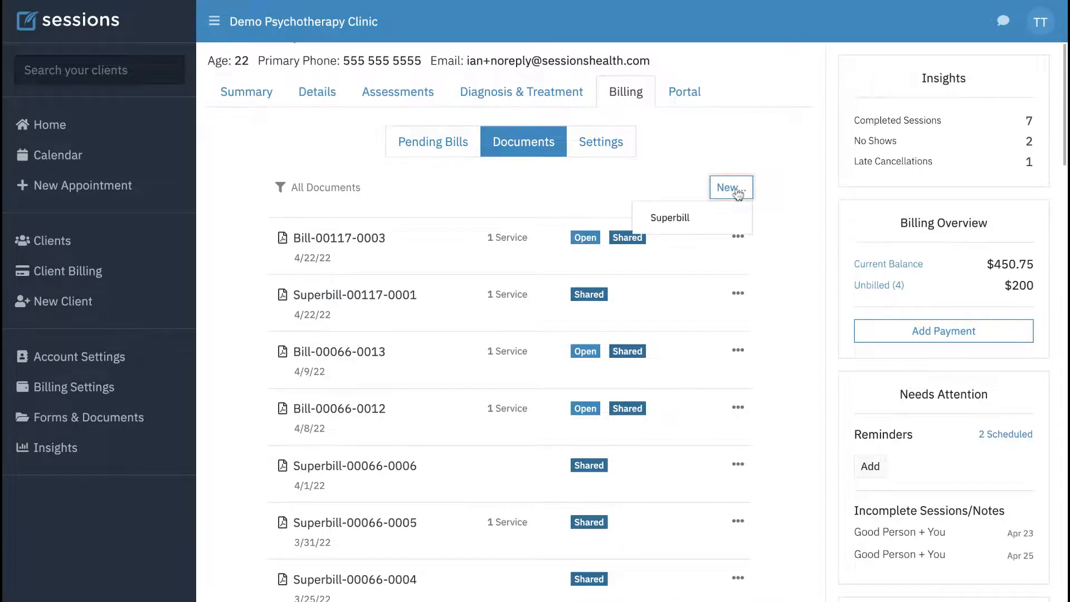
pyautogui.click(687, 223)
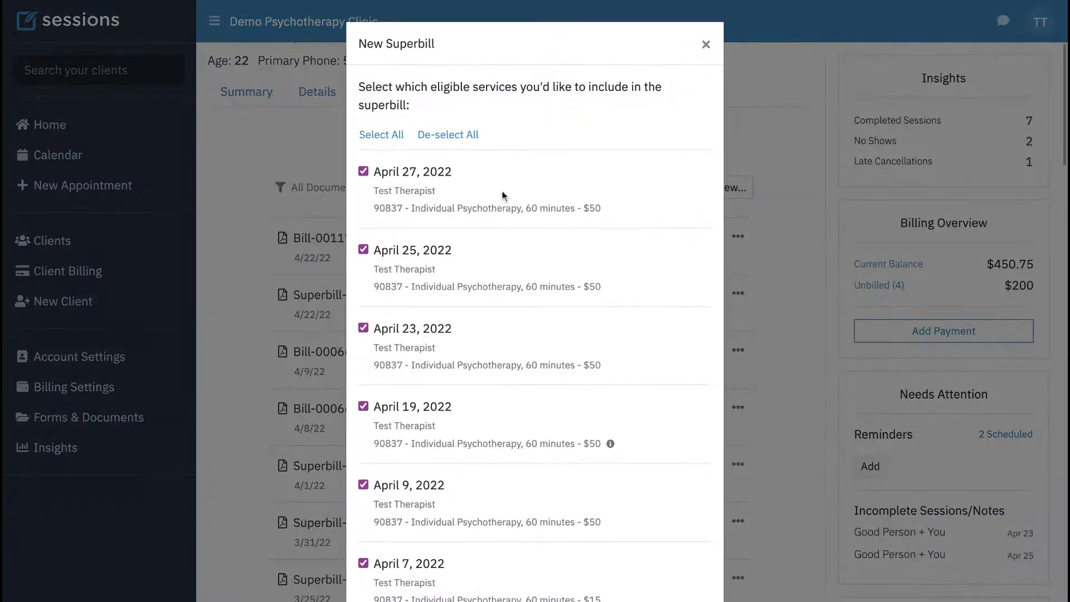
pyautogui.scroll(-2, 502, 195)
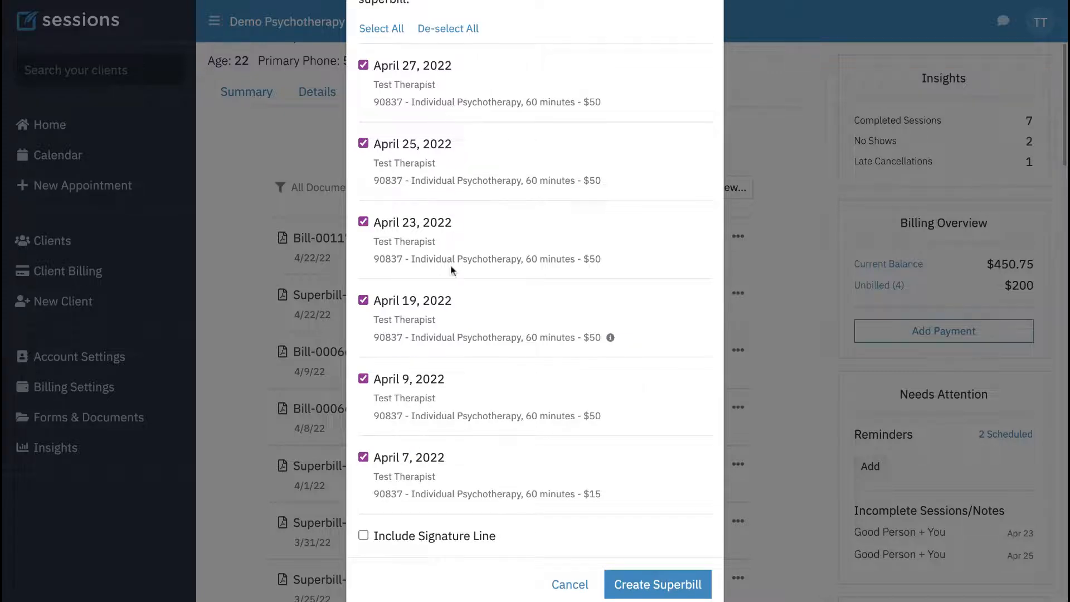
pyautogui.scroll(1, 508, 247)
pyautogui.scroll(1, 507, 246)
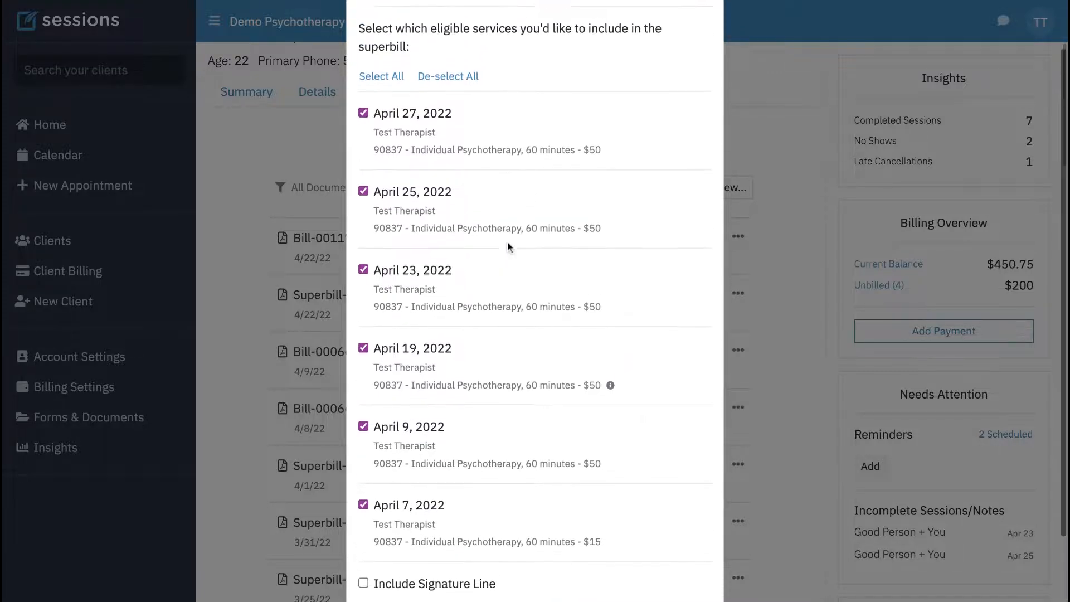
pyautogui.scroll(-2, 535, 301)
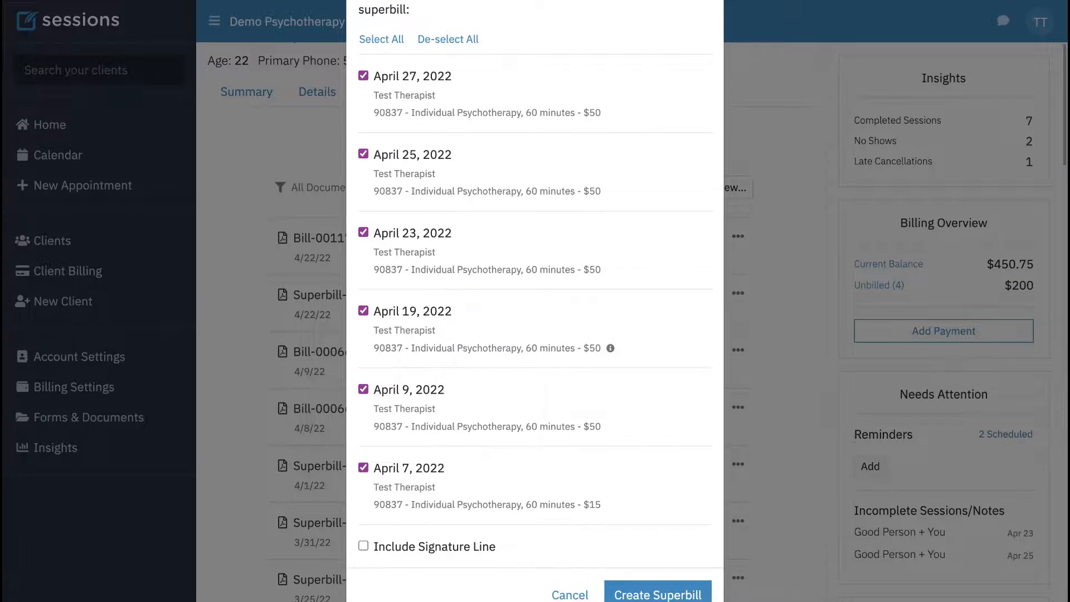
pyautogui.scroll(1, 535, 301)
pyautogui.click(364, 325)
pyautogui.scroll(2, 537, 276)
pyautogui.scroll(-4, 537, 276)
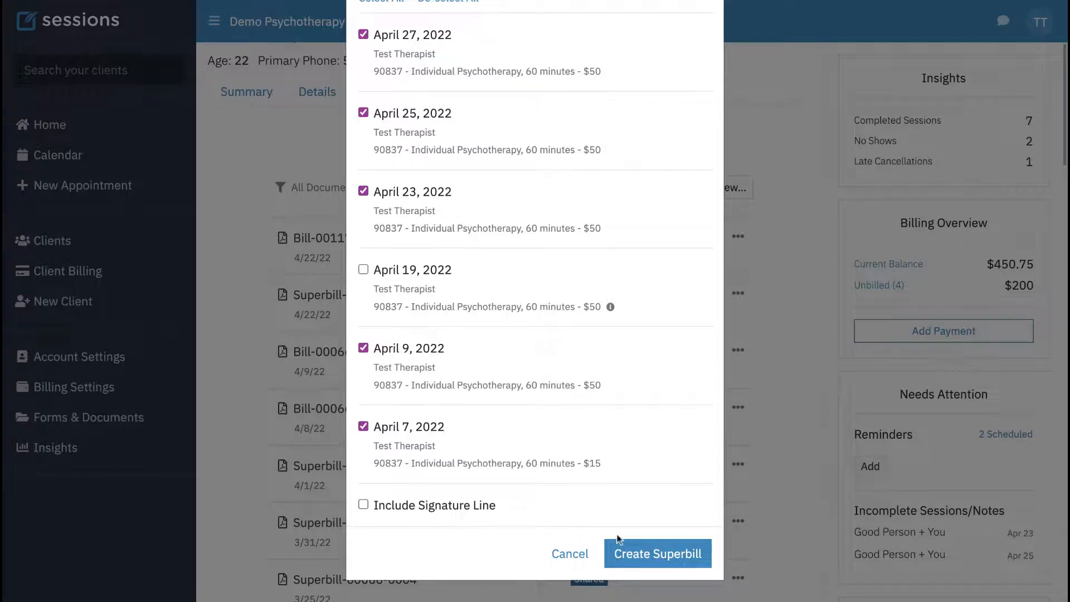
# Include the signature line and signature on the new superbill and create it
pyautogui.click(364, 506)
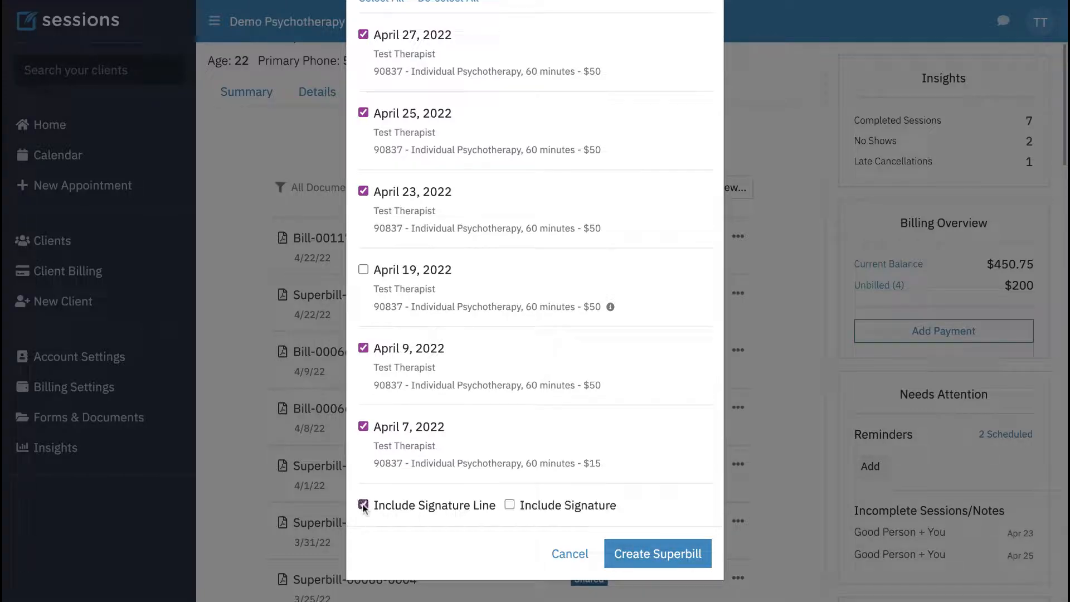
pyautogui.click(510, 505)
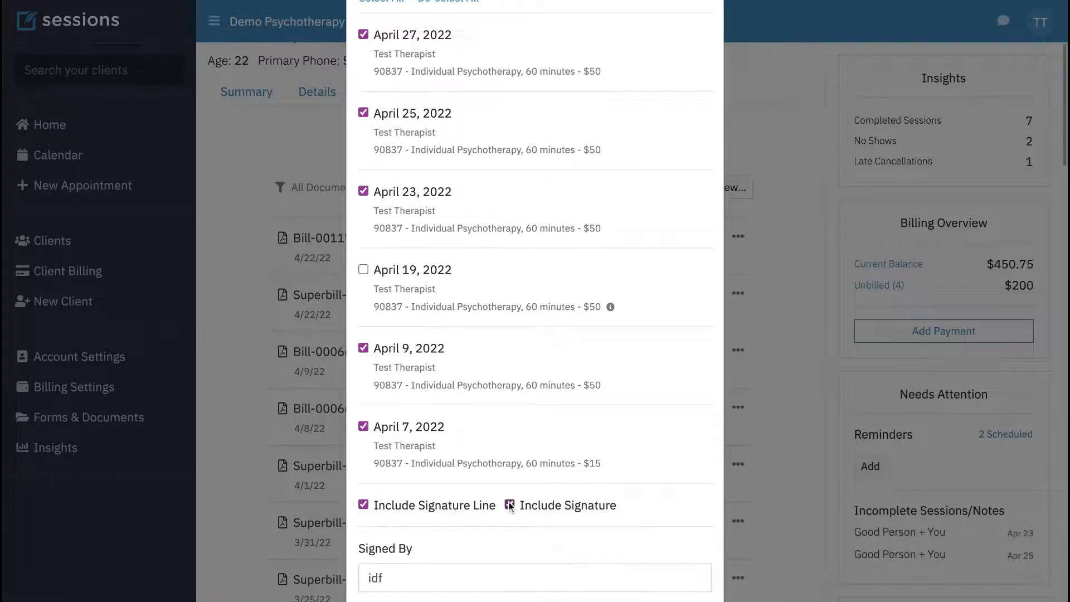
pyautogui.scroll(-2, 503, 531)
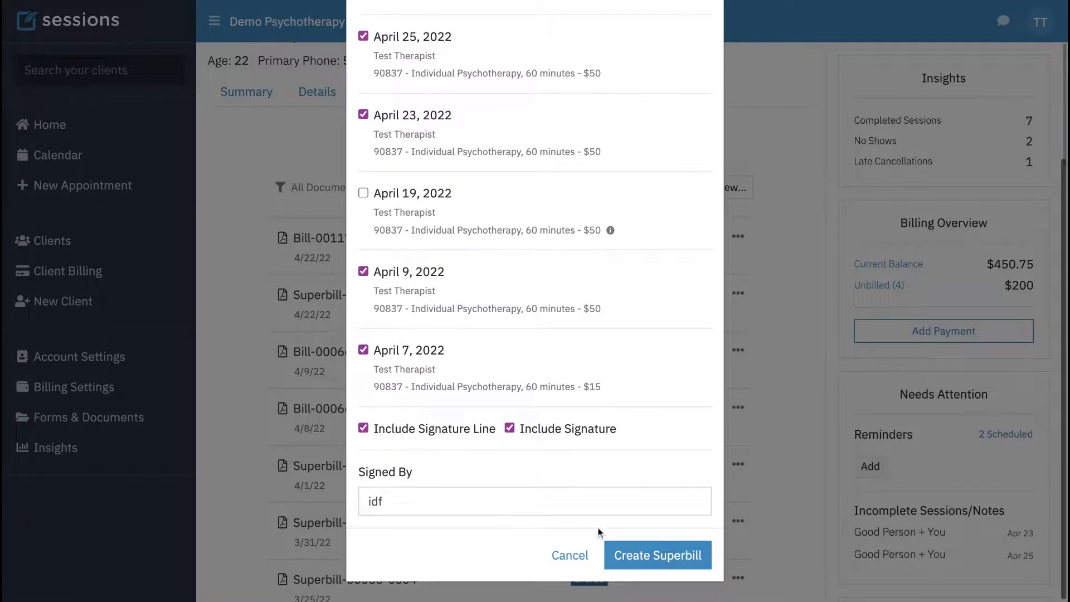
pyautogui.click(657, 556)
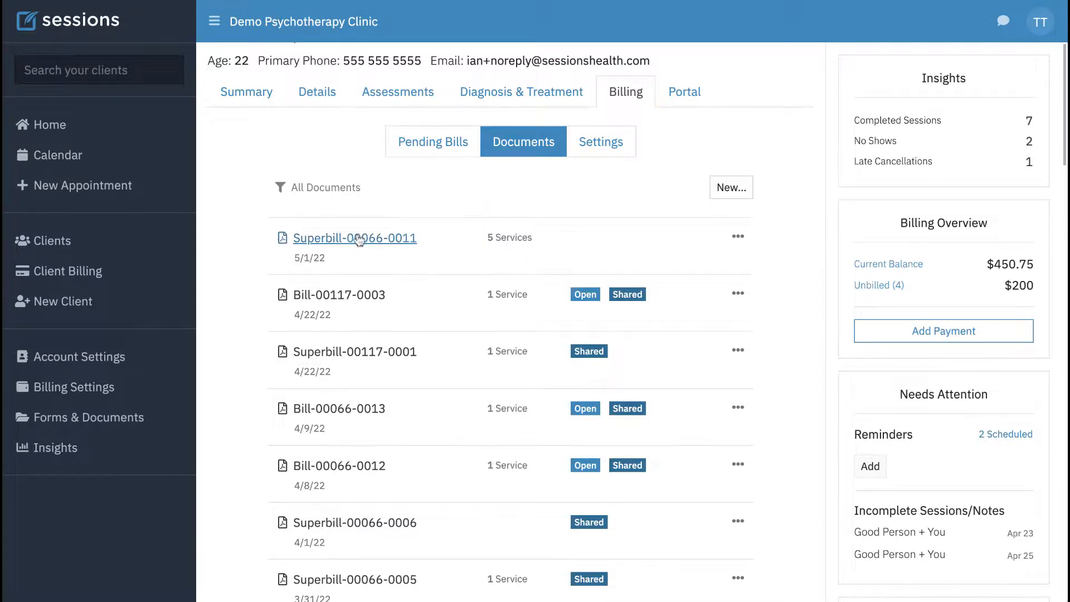
# Open the 04/07/2022 session from the new superbill's list of services, look over its notes, and return to the client's billing documents
pyautogui.moveTo(493, 241)
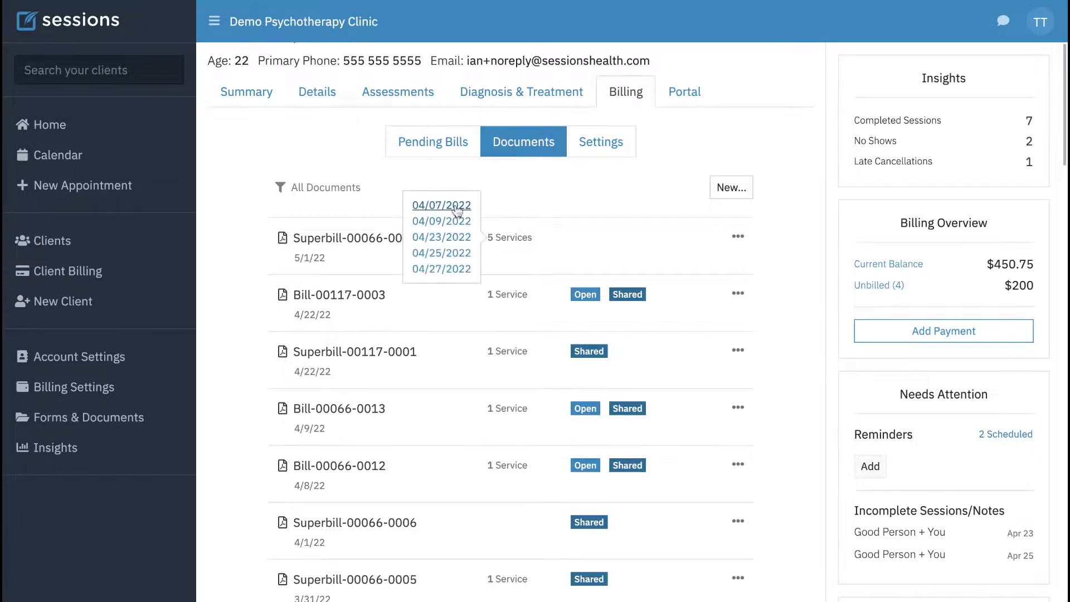
pyautogui.click(442, 205)
pyautogui.scroll(-6, 457, 211)
pyautogui.scroll(6, 457, 211)
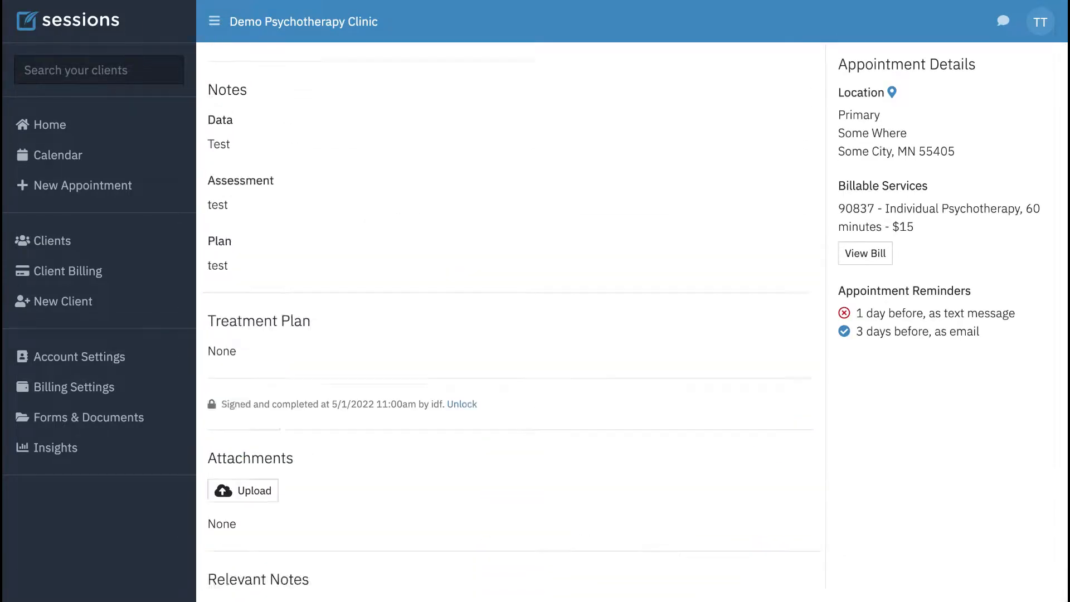
pyautogui.click(45, 1)
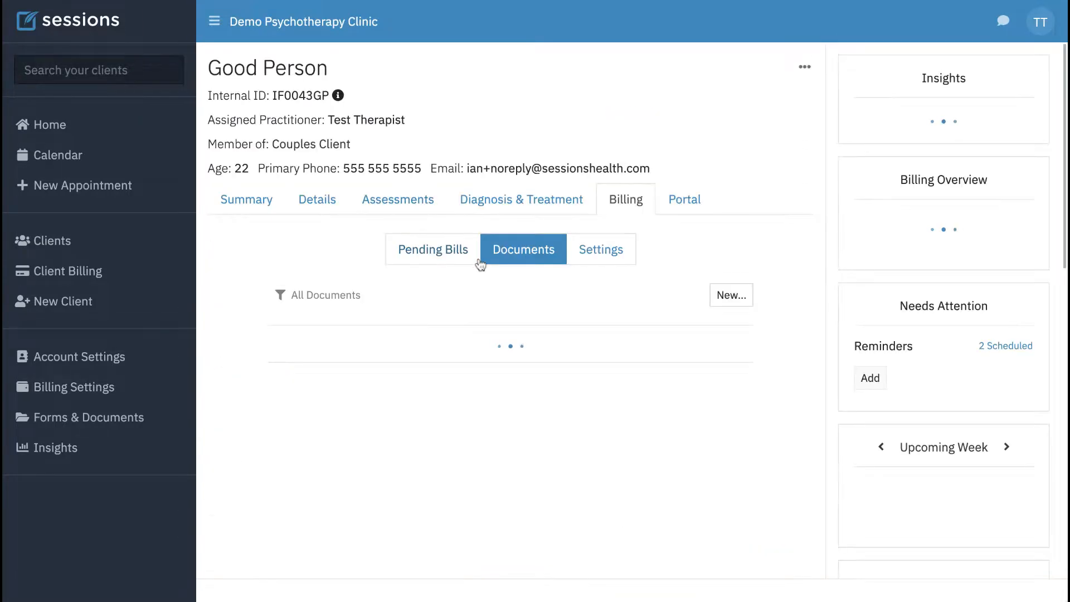
# Create another superbill for the client covering the April 19, 2022 service, without a signature line
pyautogui.click(732, 299)
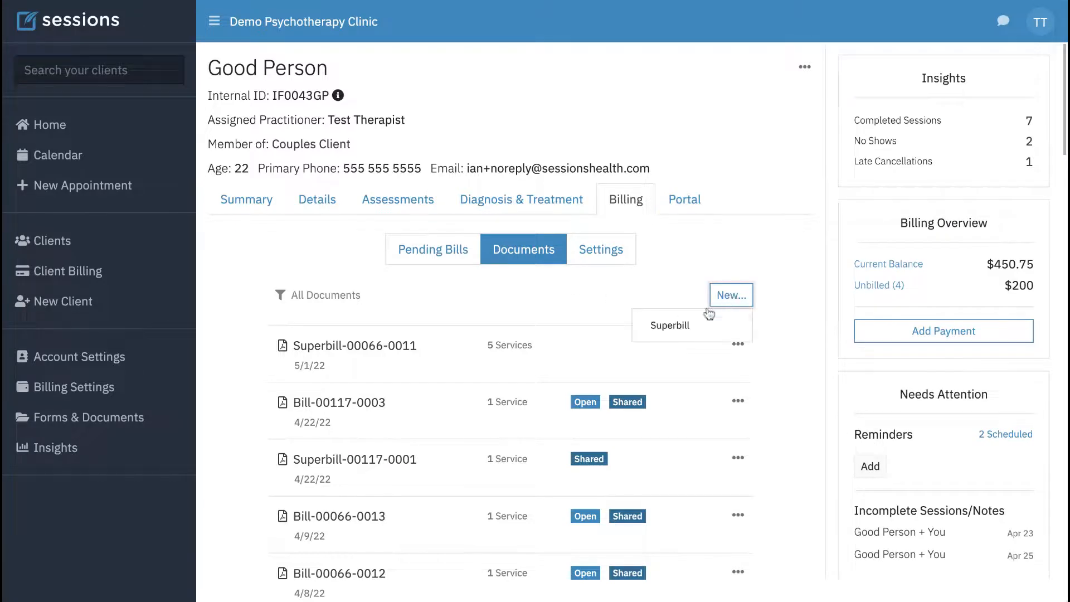
pyautogui.click(675, 326)
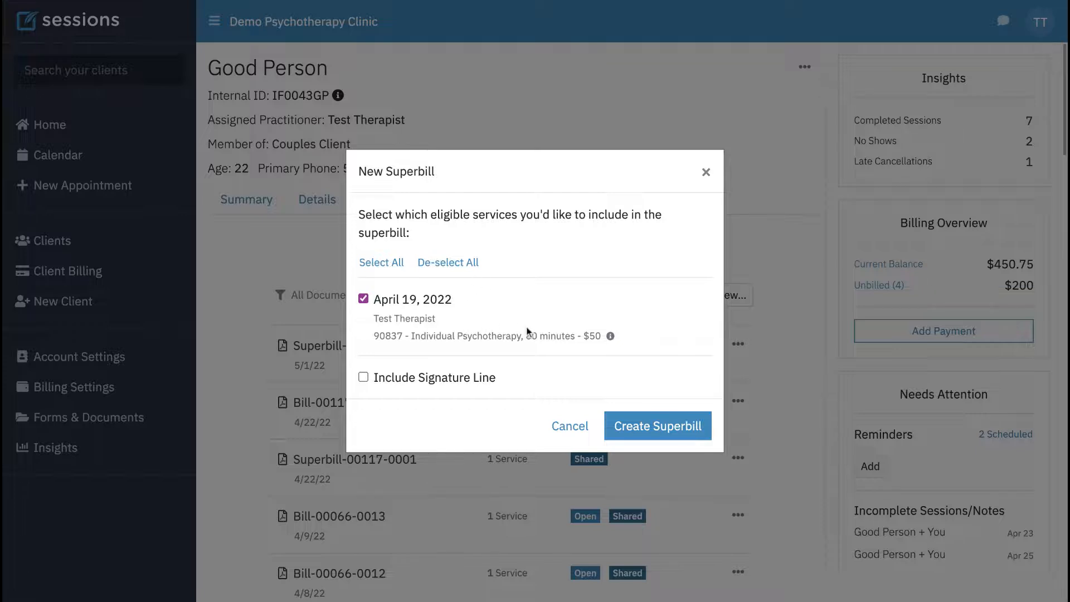
pyautogui.click(658, 427)
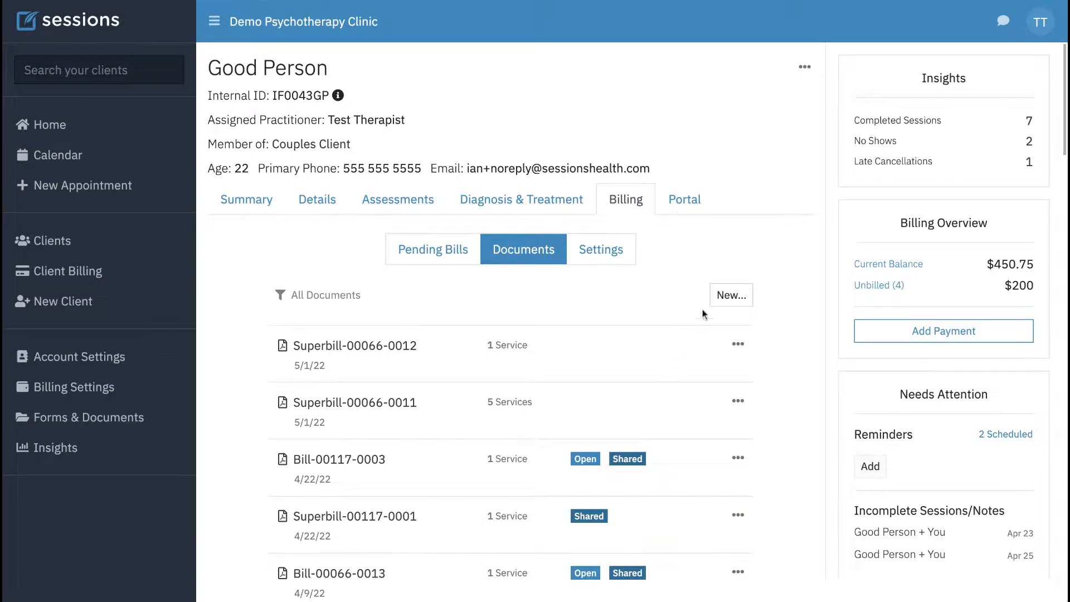
# Check whether the client has any eligible services left for a further superbill, and dismiss the dialog
pyautogui.click(737, 298)
pyautogui.click(674, 328)
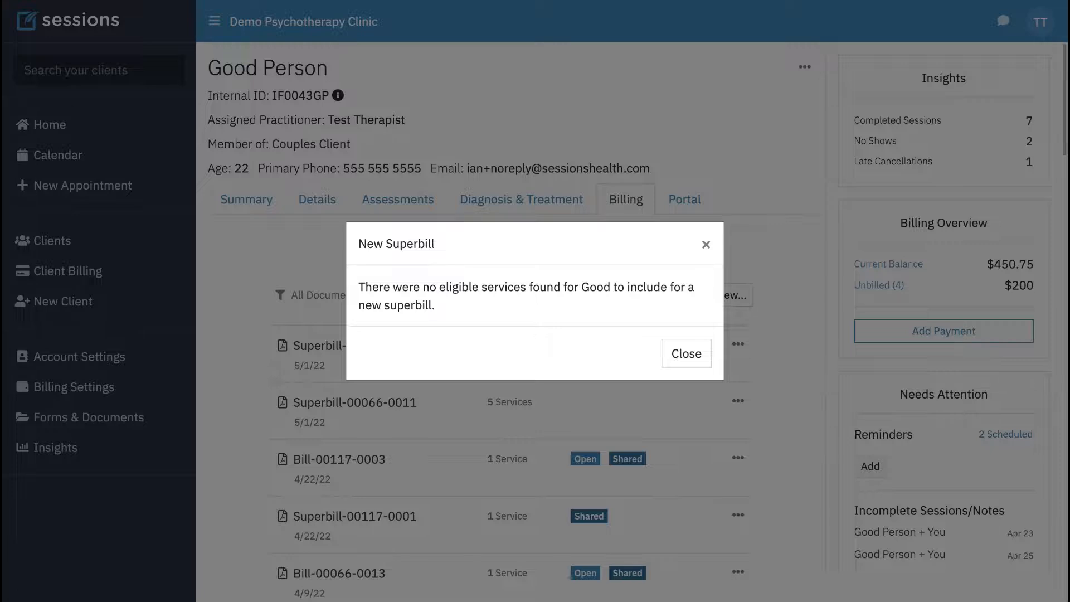
pyautogui.click(686, 361)
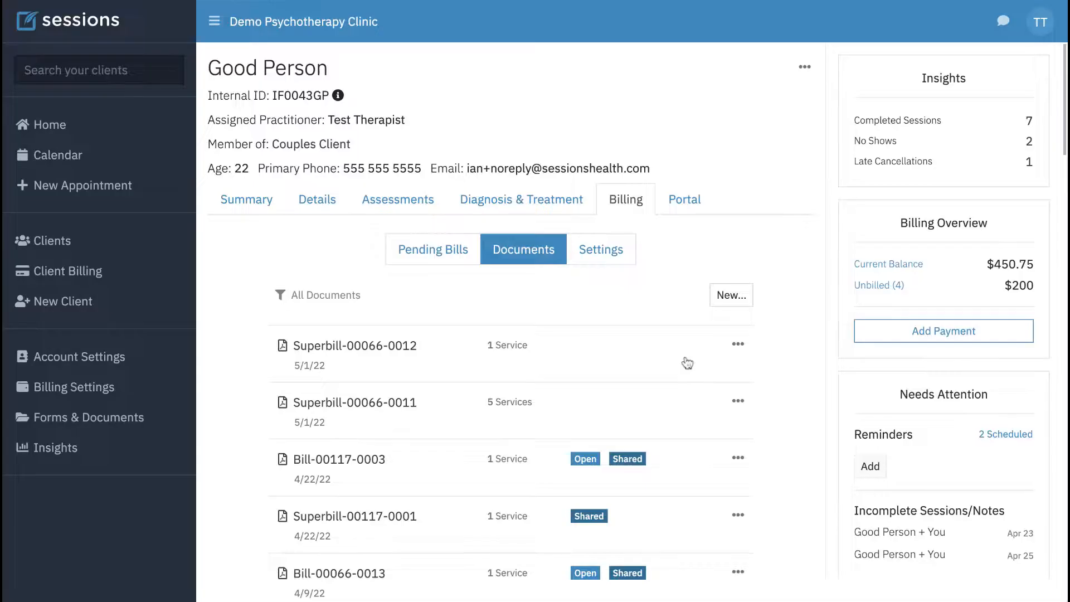
# Share the five-service superbill dated 5/1/22 with the client by email
pyautogui.scroll(-2, 423, 312)
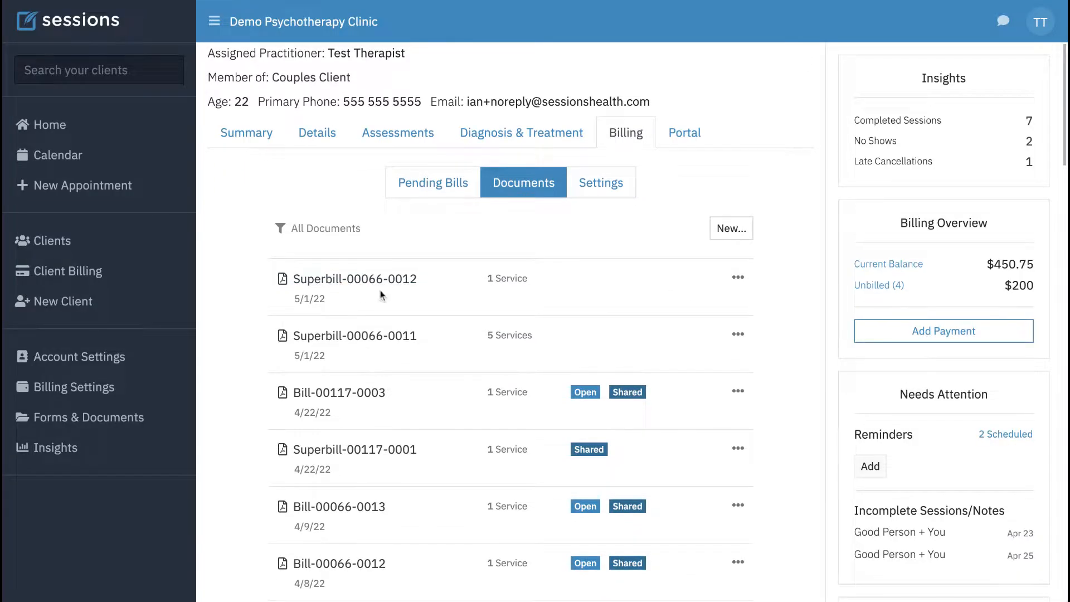
pyautogui.click(740, 334)
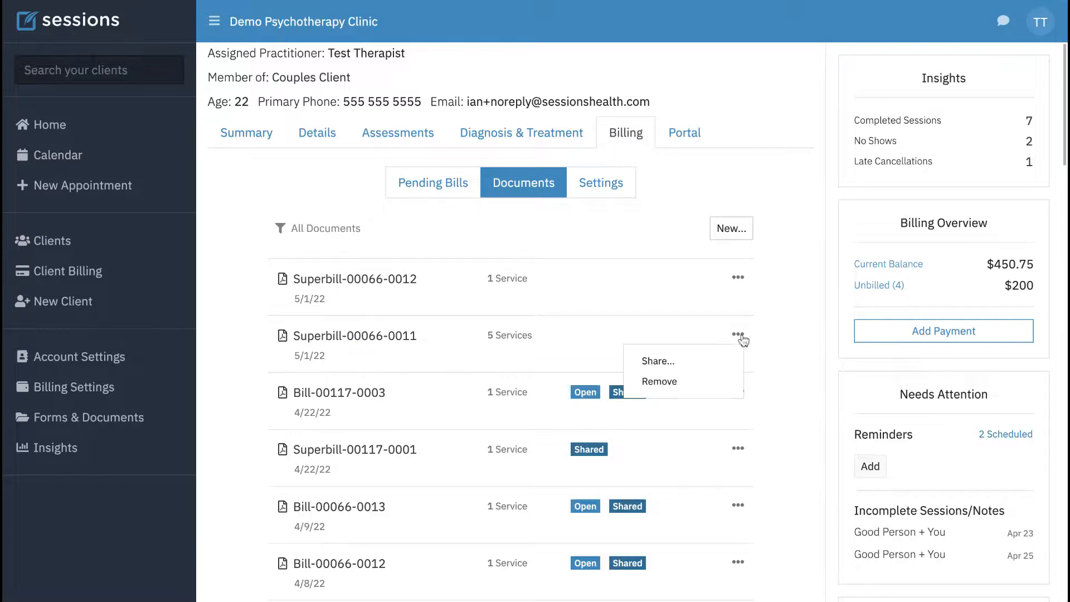
pyautogui.click(657, 363)
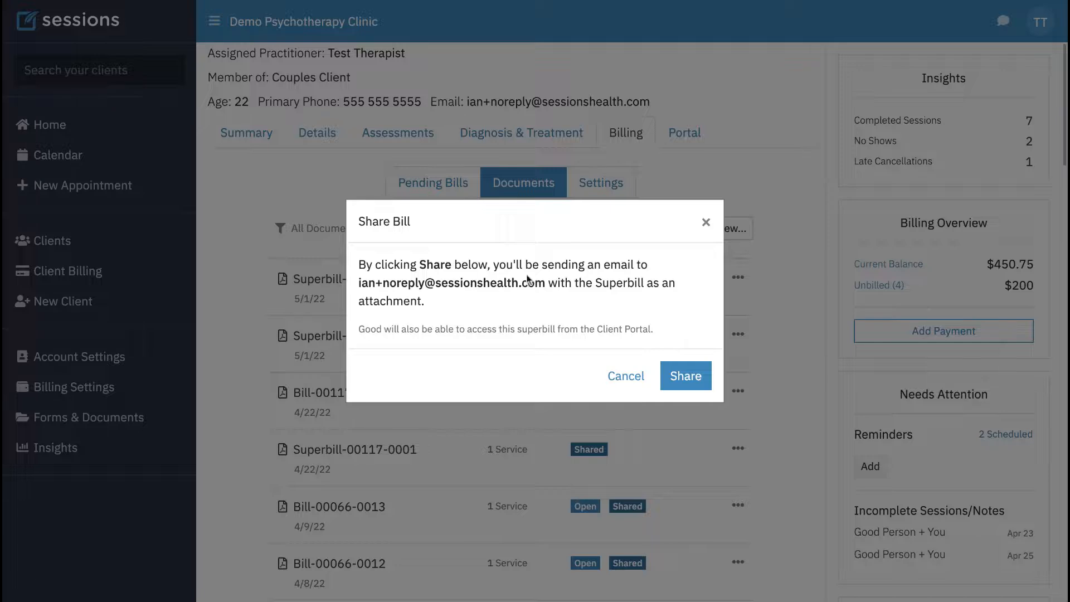
pyautogui.click(685, 377)
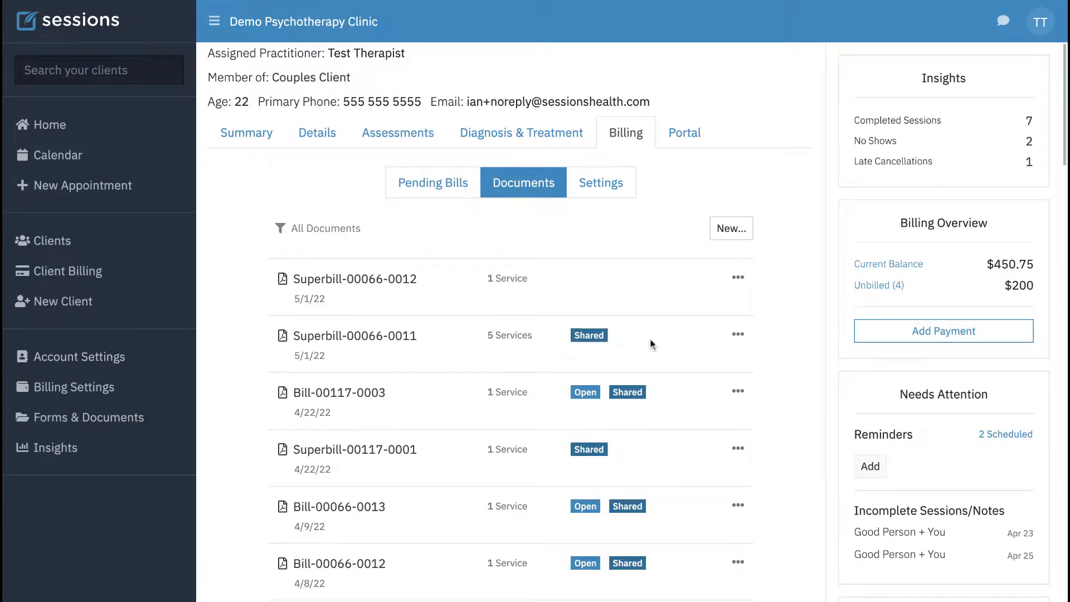
pyautogui.scroll(-1, 650, 343)
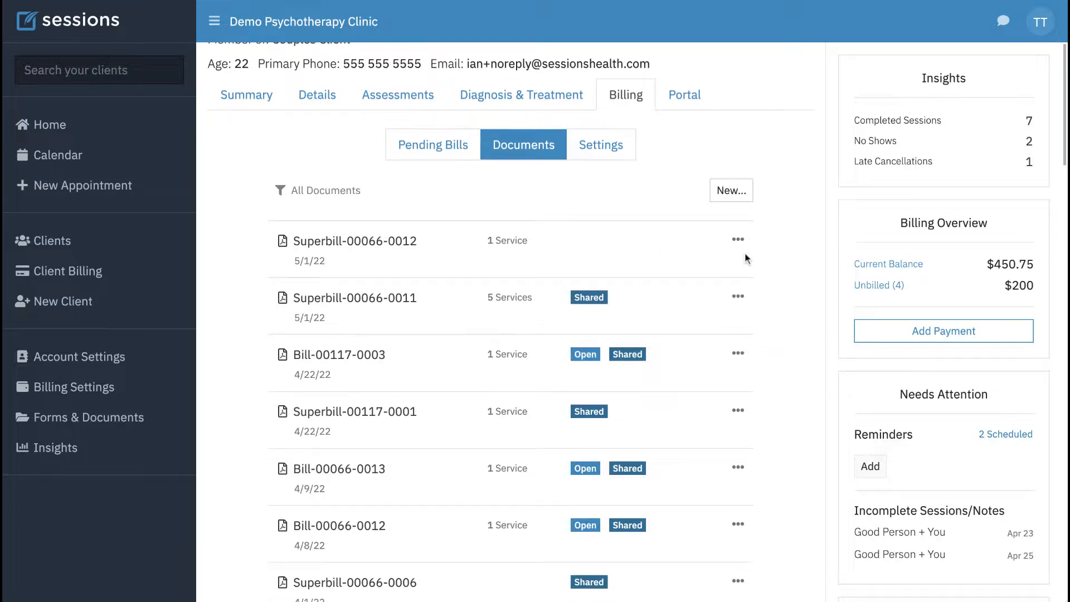
pyautogui.scroll(1, 624, 251)
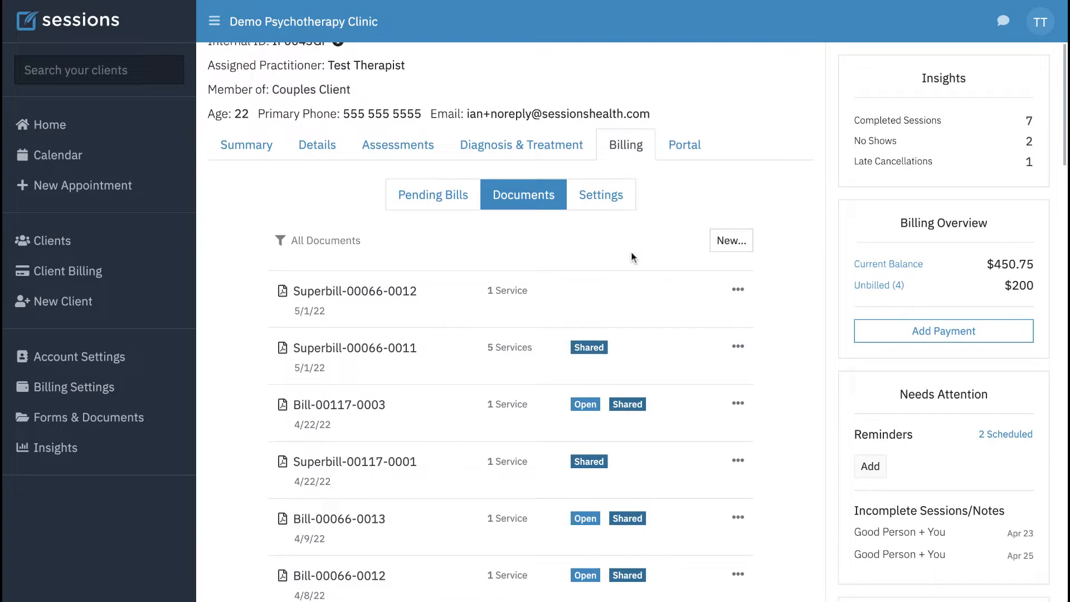
# Open the client's own billing settings and go to the Billing Automation options
pyautogui.click(601, 195)
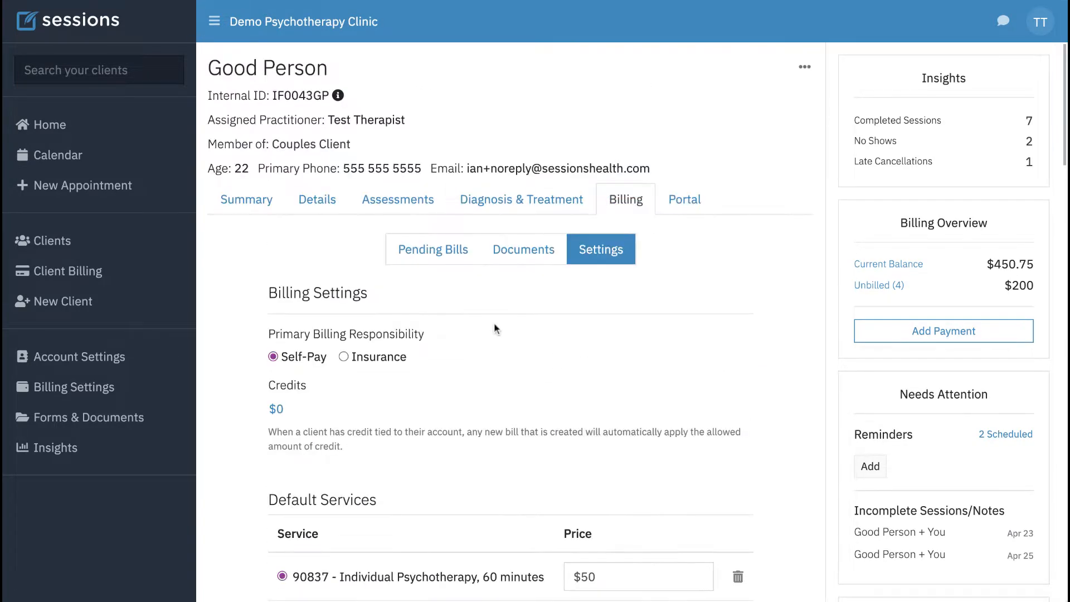
pyautogui.scroll(-1, 494, 329)
pyautogui.scroll(-7, 494, 329)
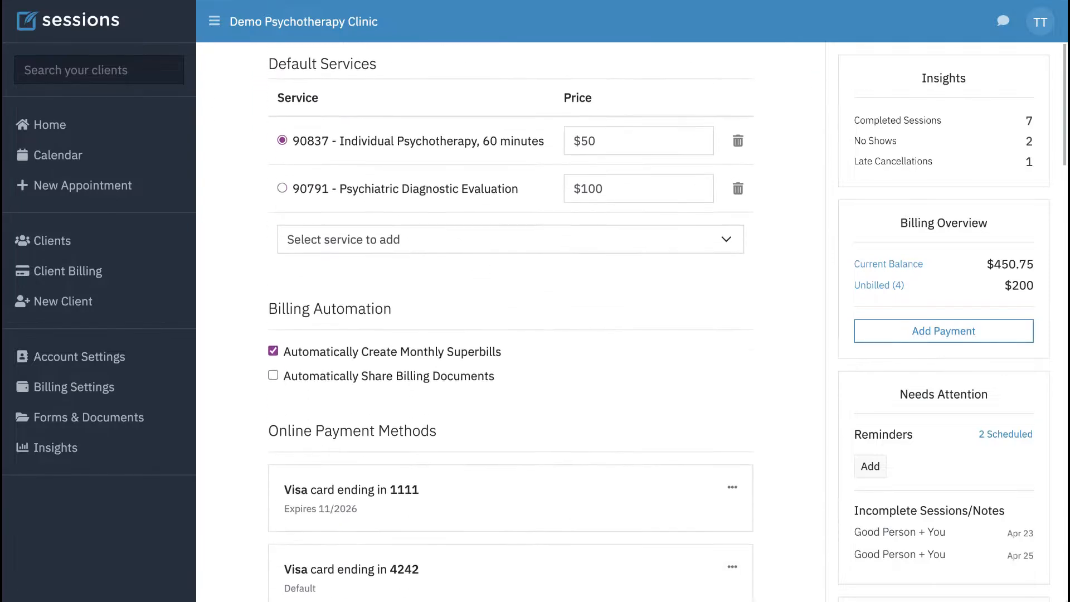
pyautogui.scroll(-2, 511, 323)
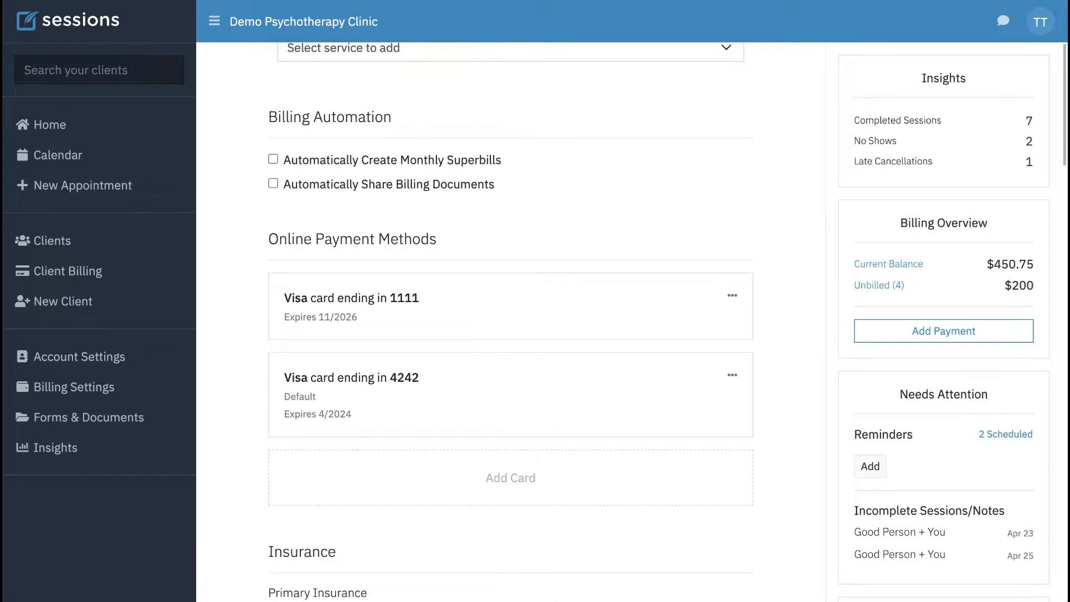
# Switch off automatic monthly superbills for the client and try automatic sharing of billing documents on and off
pyautogui.click(274, 160)
pyautogui.click(273, 183)
pyautogui.click(273, 184)
pyautogui.scroll(6, 335, 129)
pyautogui.scroll(3, 335, 130)
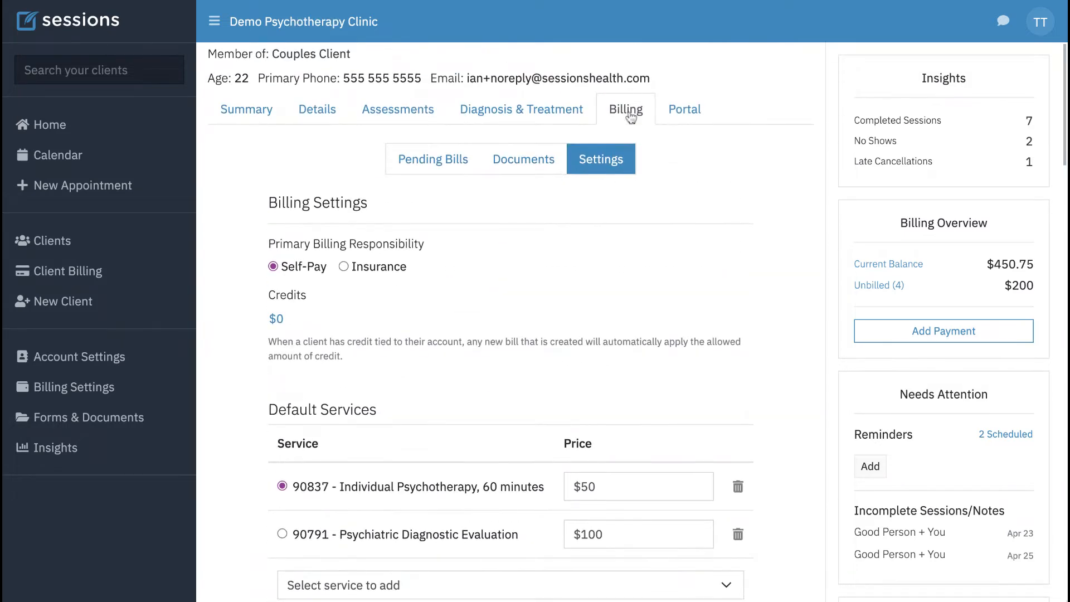
# Enable both automatic creation of monthly superbills and automatic sharing of billing documents for the client
pyautogui.scroll(-7, 475, 264)
pyautogui.scroll(-1, 475, 264)
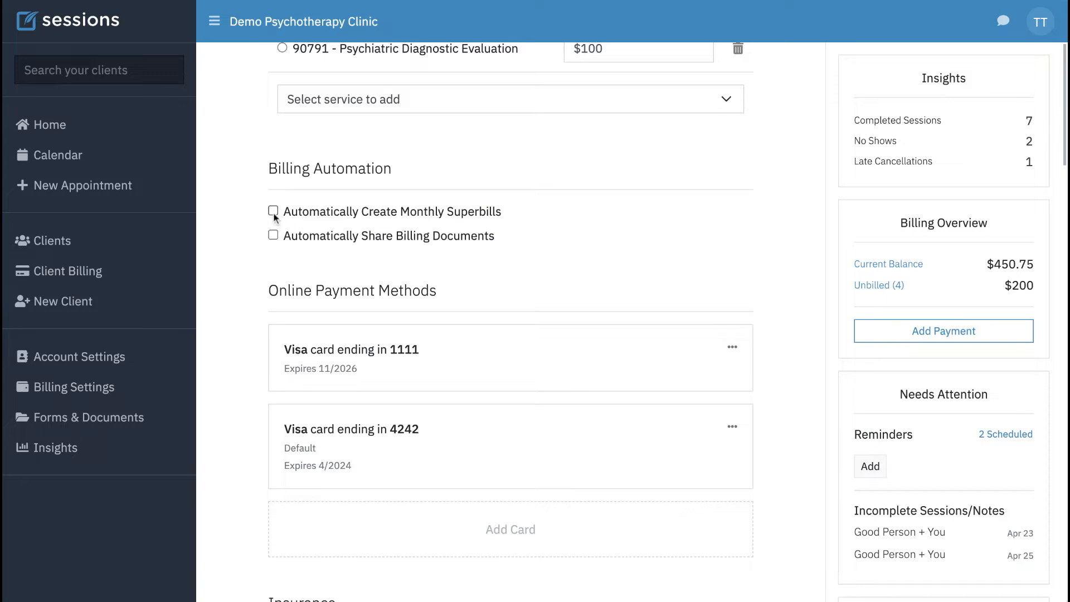
pyautogui.click(274, 236)
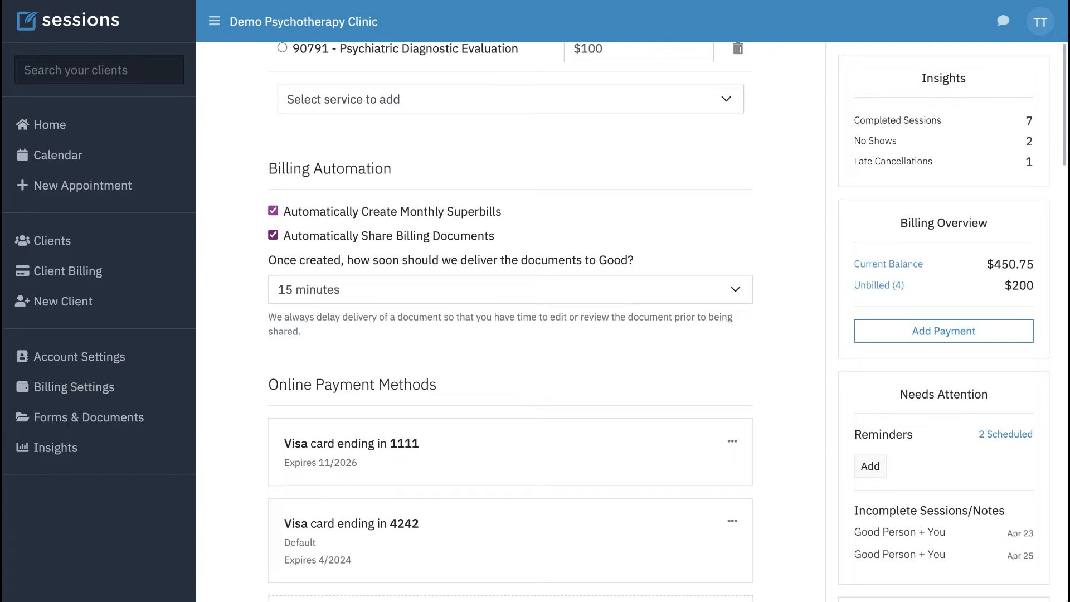
pyautogui.scroll(3, 511, 321)
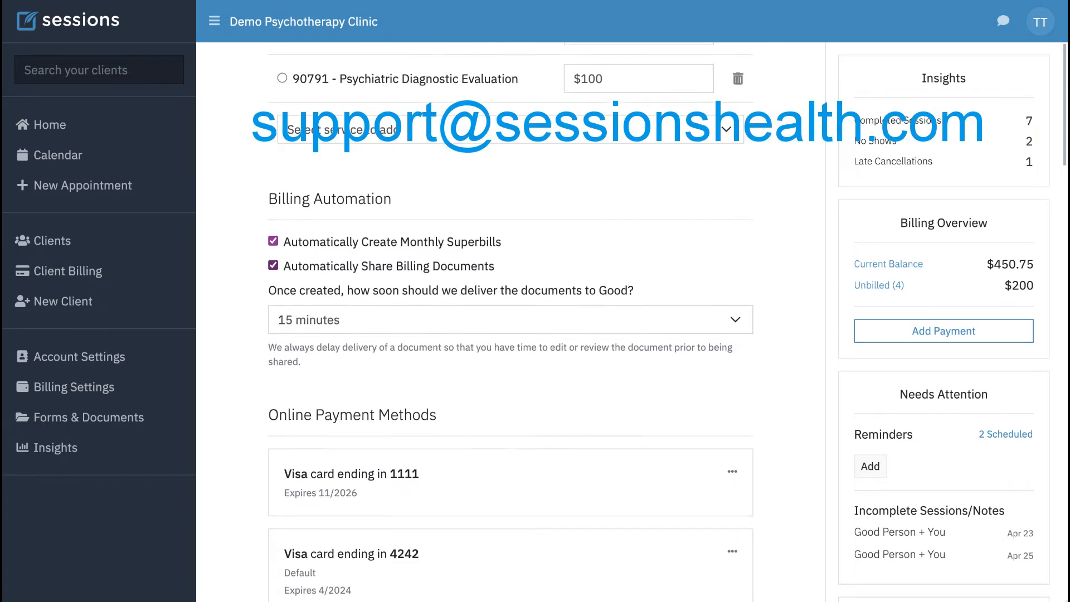